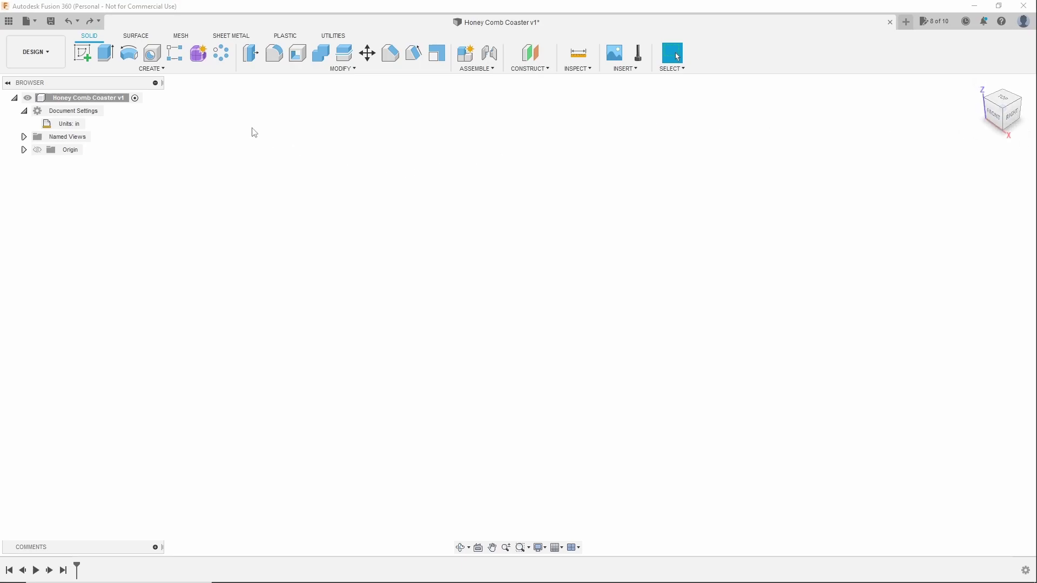
# On the XY plane, sketch a centre-diameter circle at the origin with a 5 in diameter.
pyautogui.click(88, 63)
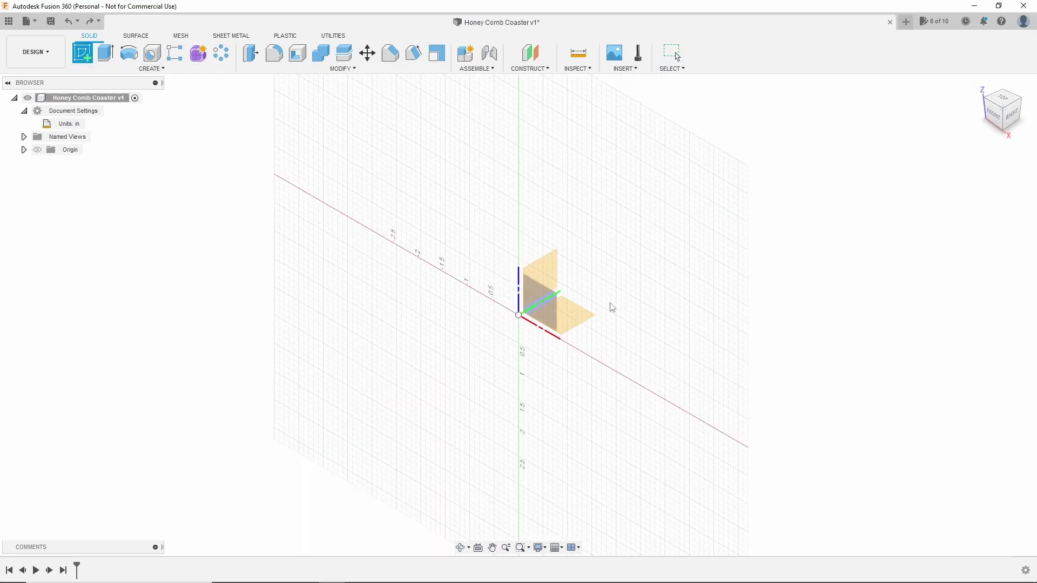
pyautogui.click(579, 317)
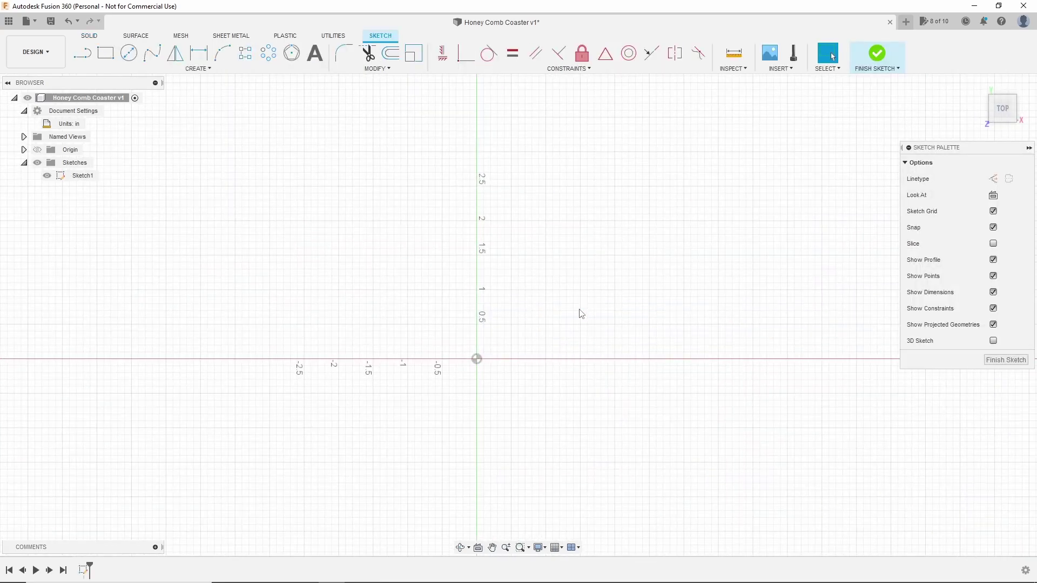
pyautogui.scroll(3, 501, 257)
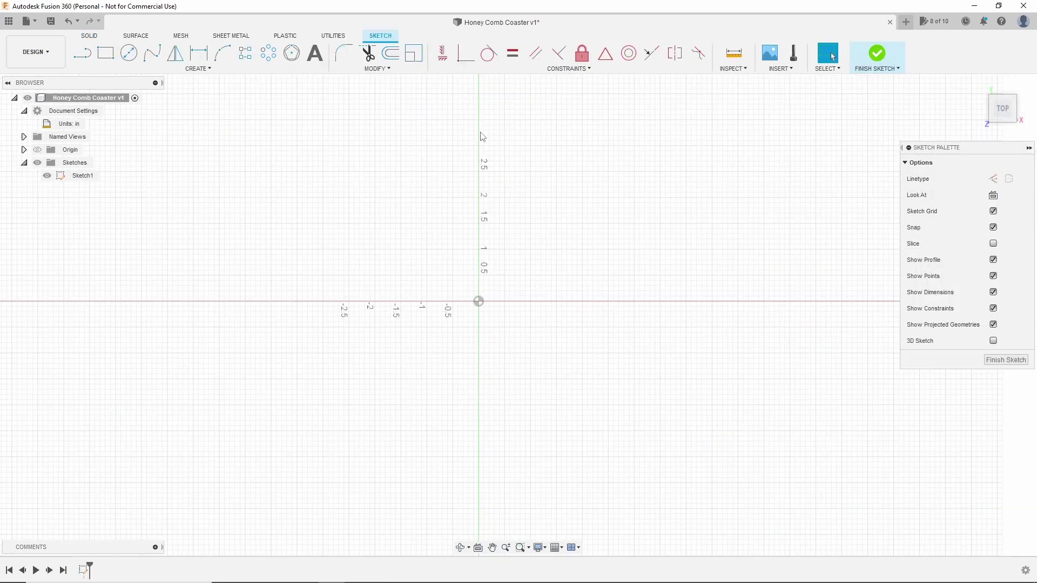
pyautogui.press('c')
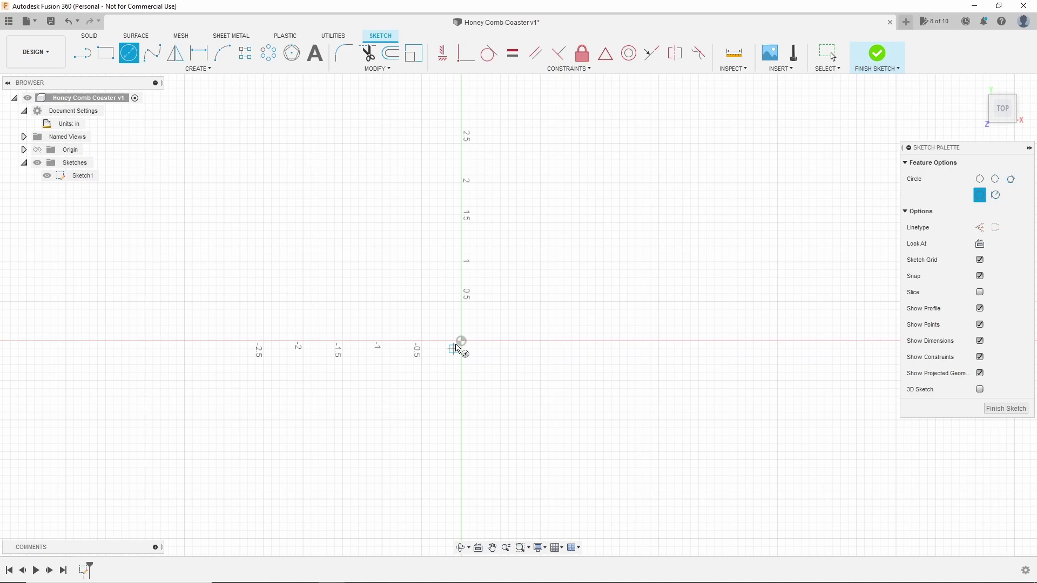
pyautogui.click(461, 340)
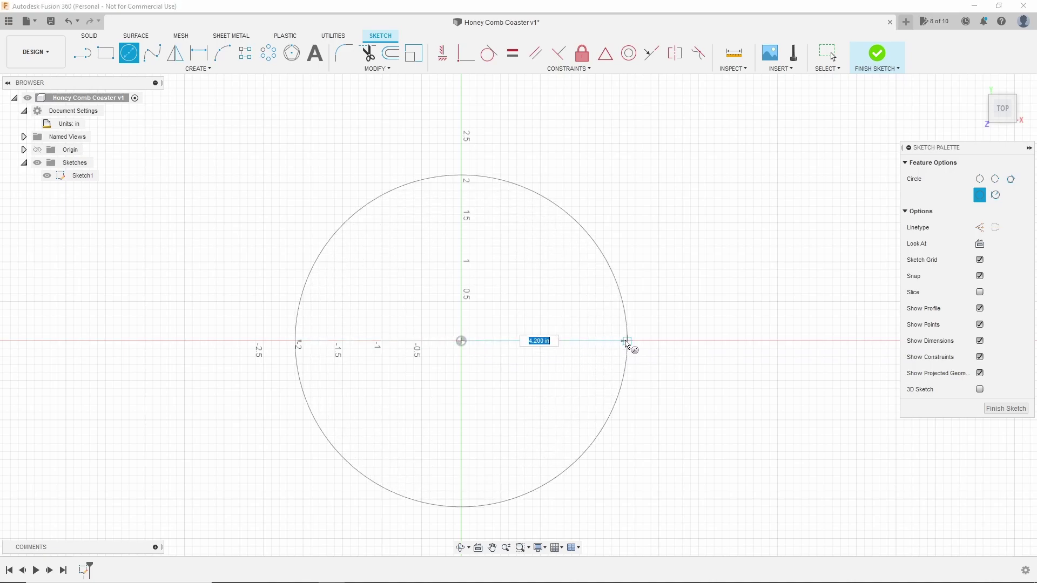
pyautogui.write('5')
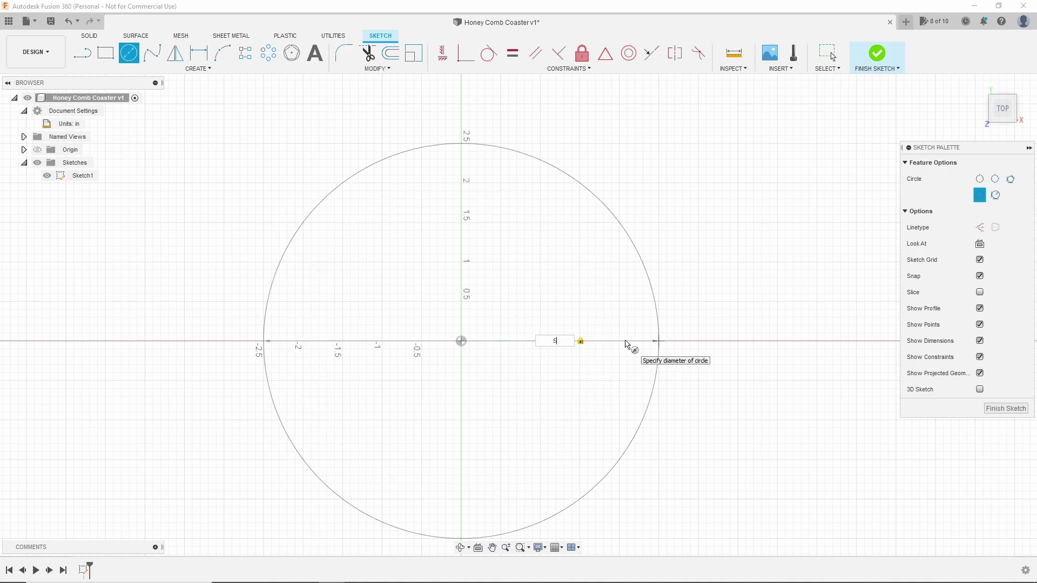
pyautogui.press('Return')
pyautogui.press('Escape')
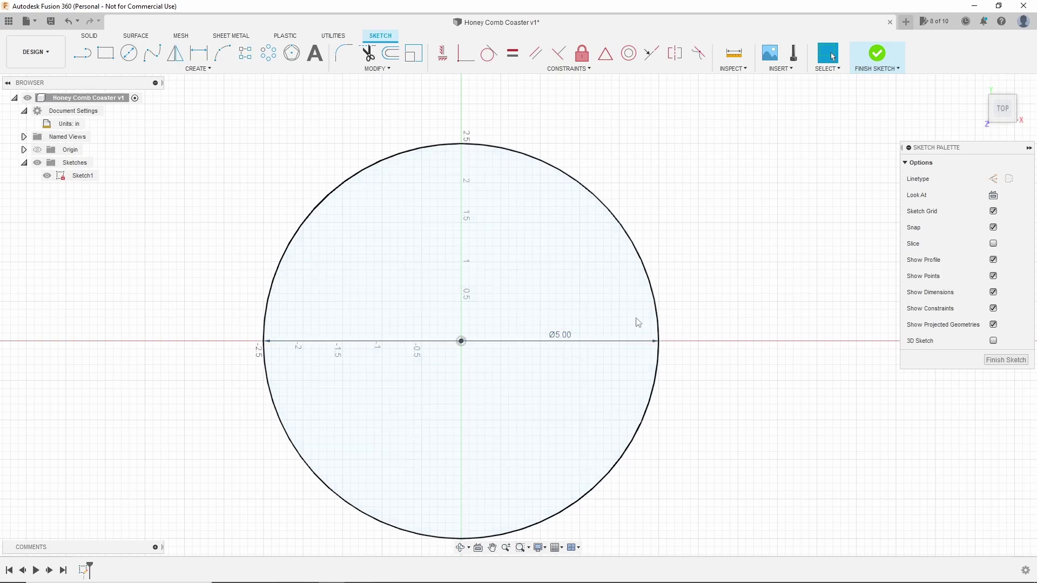
# Offset the 5 in circle inward by -.25 in to form the border ring.
pyautogui.click(573, 180)
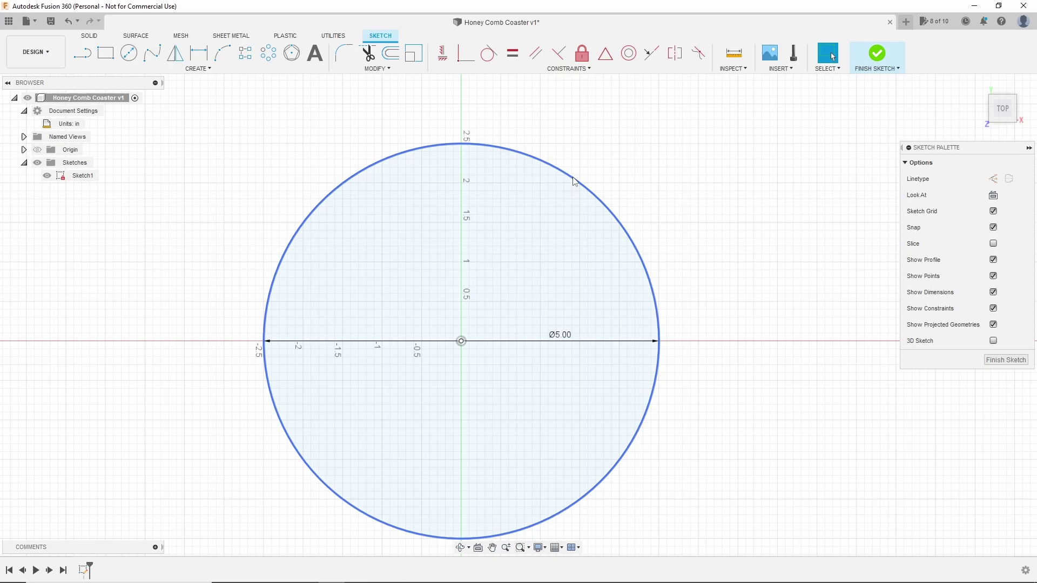
pyautogui.click(574, 180)
pyautogui.press('o')
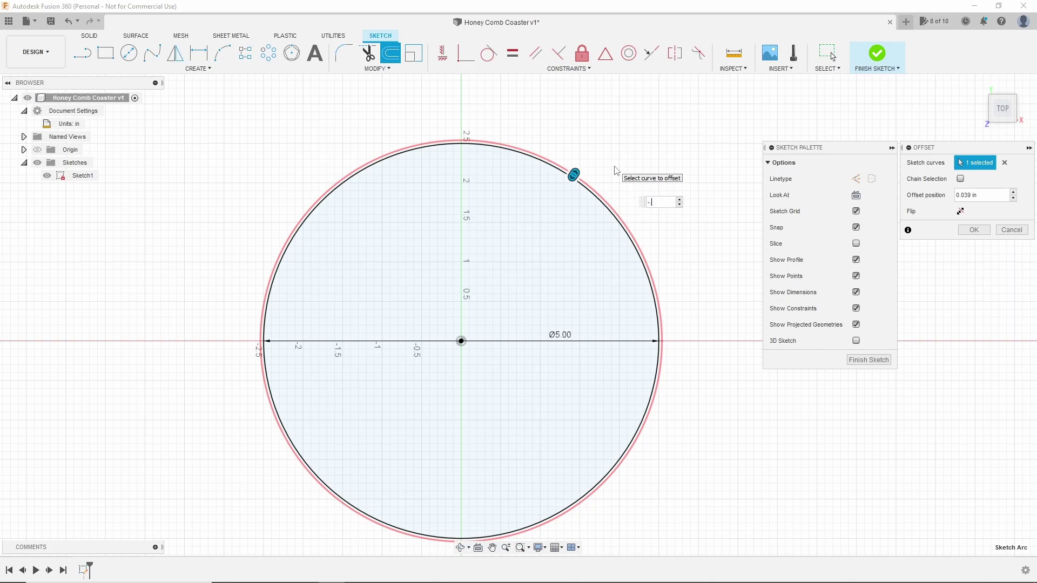
pyautogui.write('-.25')
pyautogui.press('Return')
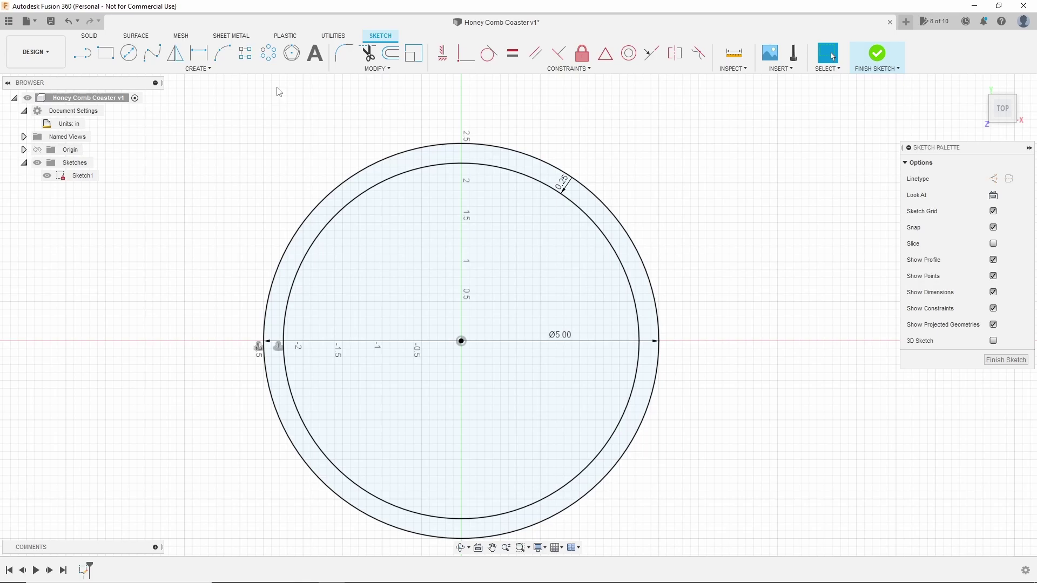
# Draw a 0.25 in vertical line upward from the sketch origin.
pyautogui.press('l')
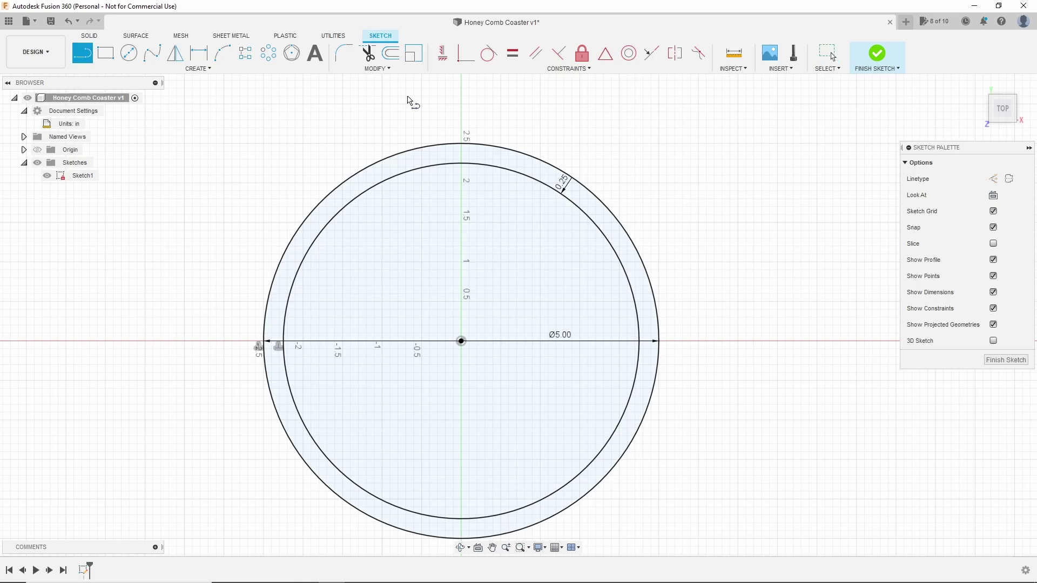
pyautogui.click(461, 340)
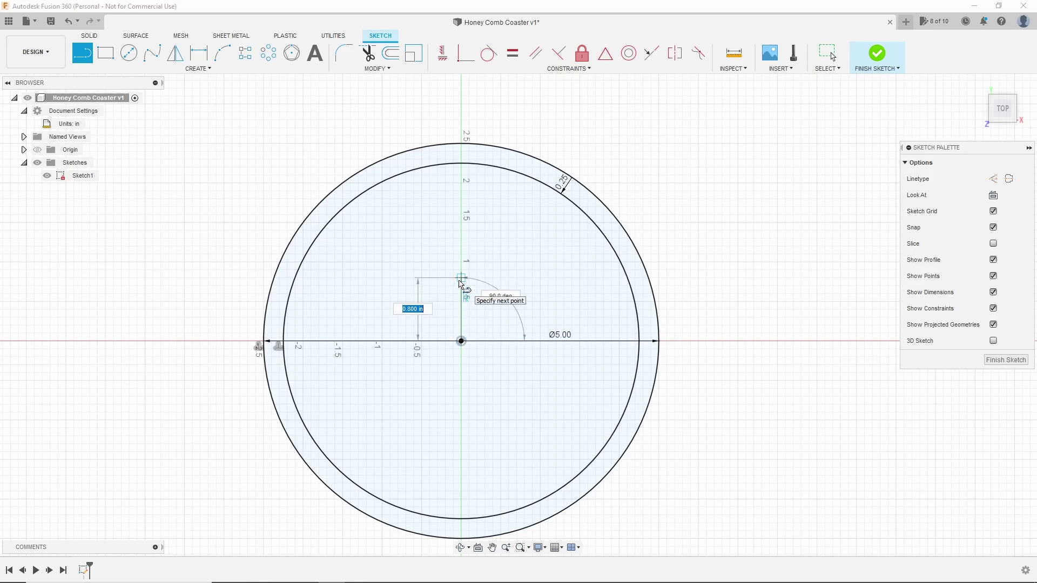
pyautogui.press('BackSpace')
pyautogui.write('.25')
pyautogui.press('Return')
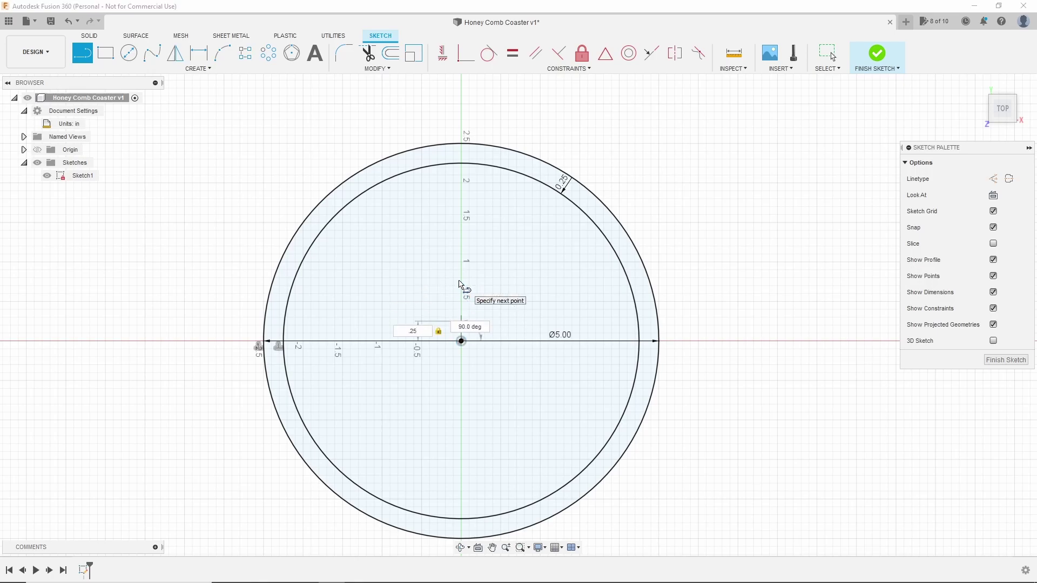
pyautogui.press('Escape')
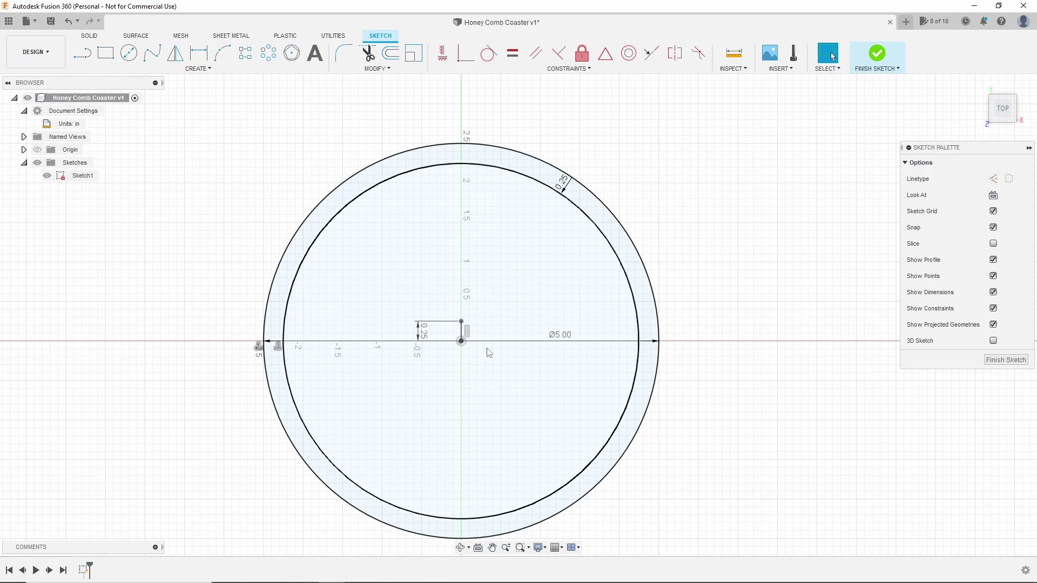
# Draw an inscribed hexagon centred on the origin with its top vertex at the line's end.
pyautogui.click(198, 71)
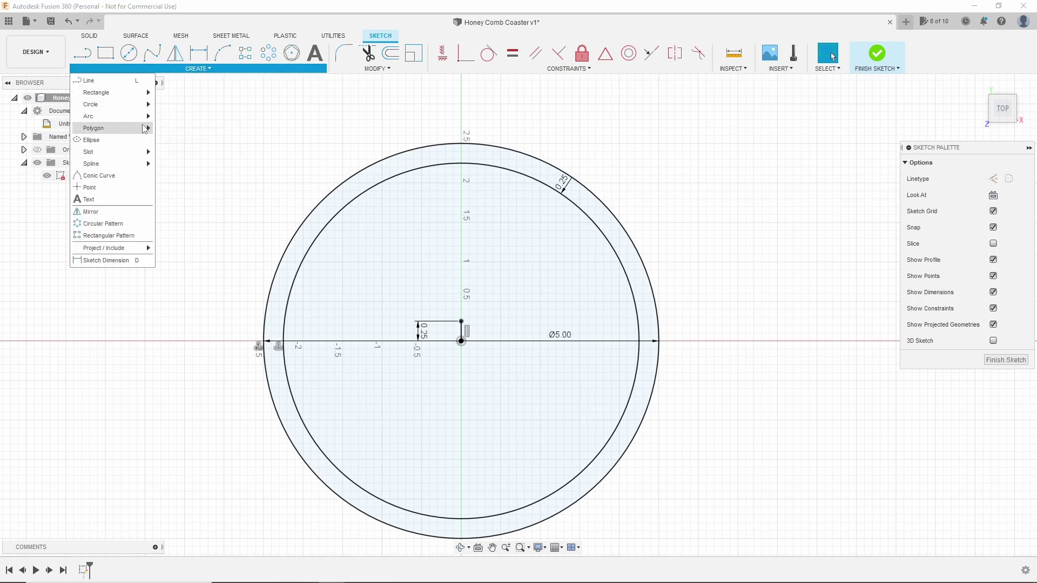
pyautogui.moveTo(135, 128)
pyautogui.click(180, 141)
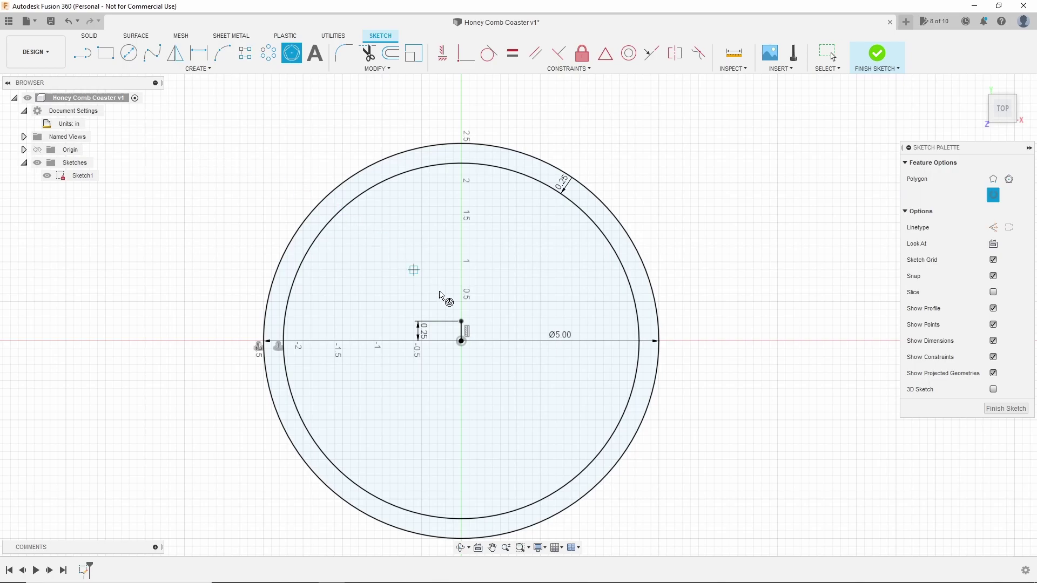
pyautogui.click(461, 341)
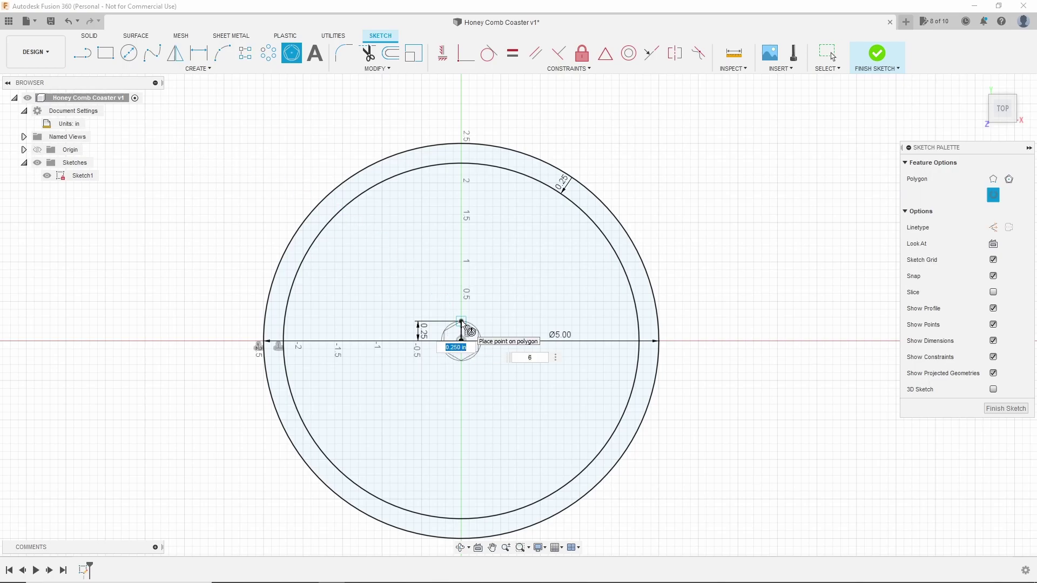
pyautogui.click(461, 322)
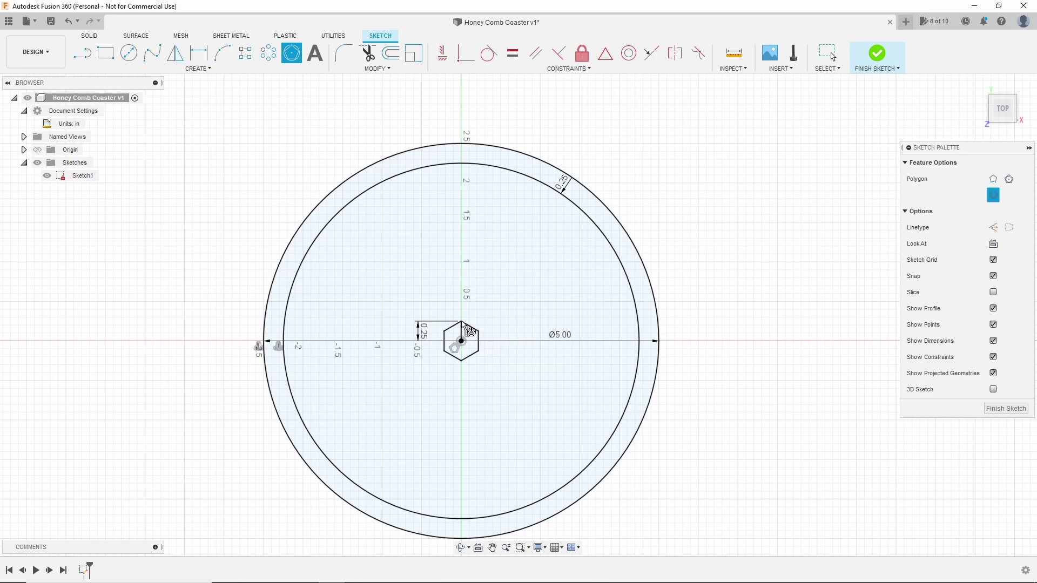
pyautogui.scroll(5, 461, 322)
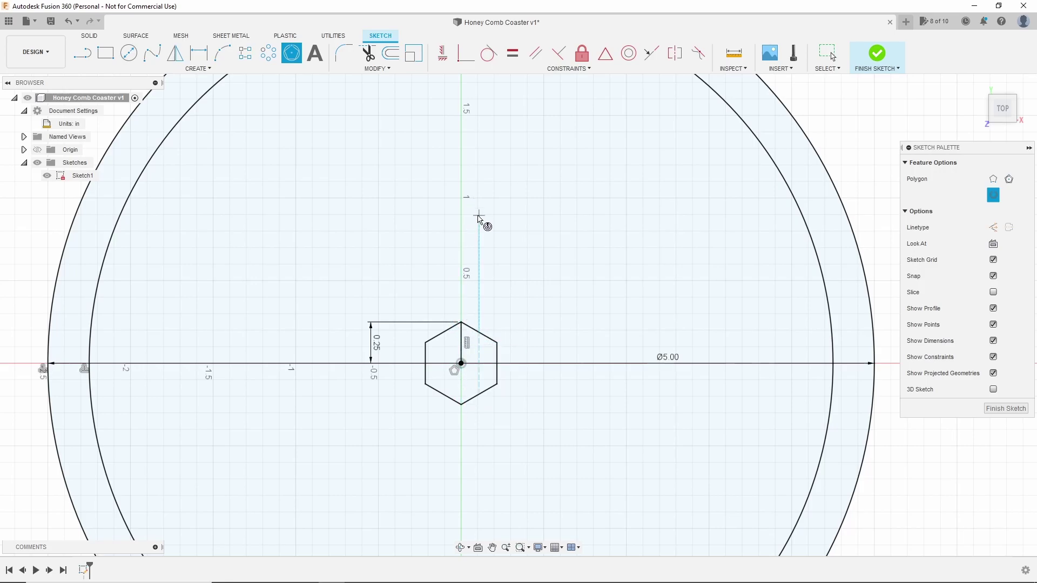
# Delete the vertical line inside the hexagon.
pyautogui.press('Escape')
pyautogui.click(461, 339)
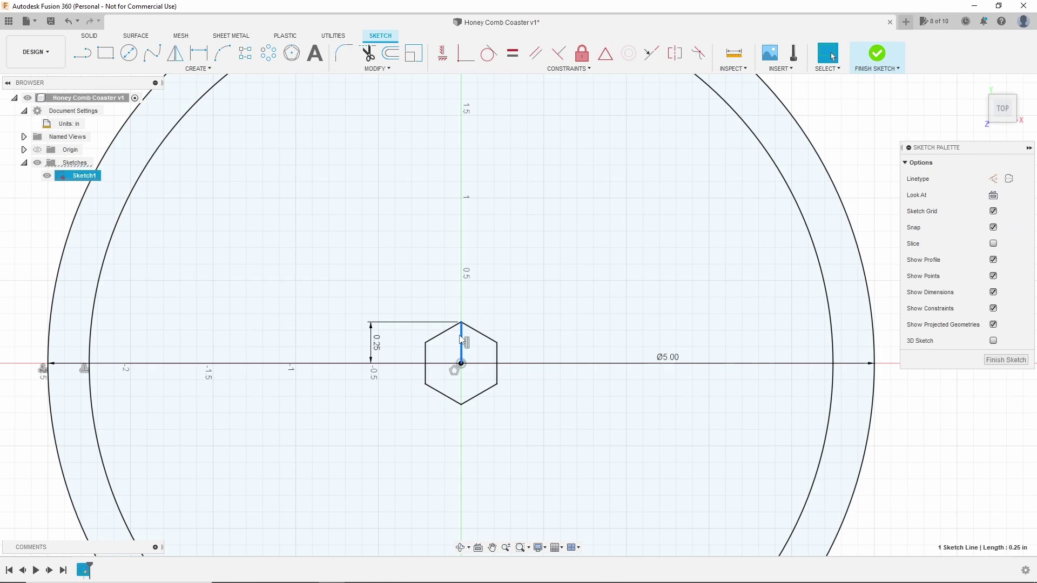
pyautogui.press('Delete')
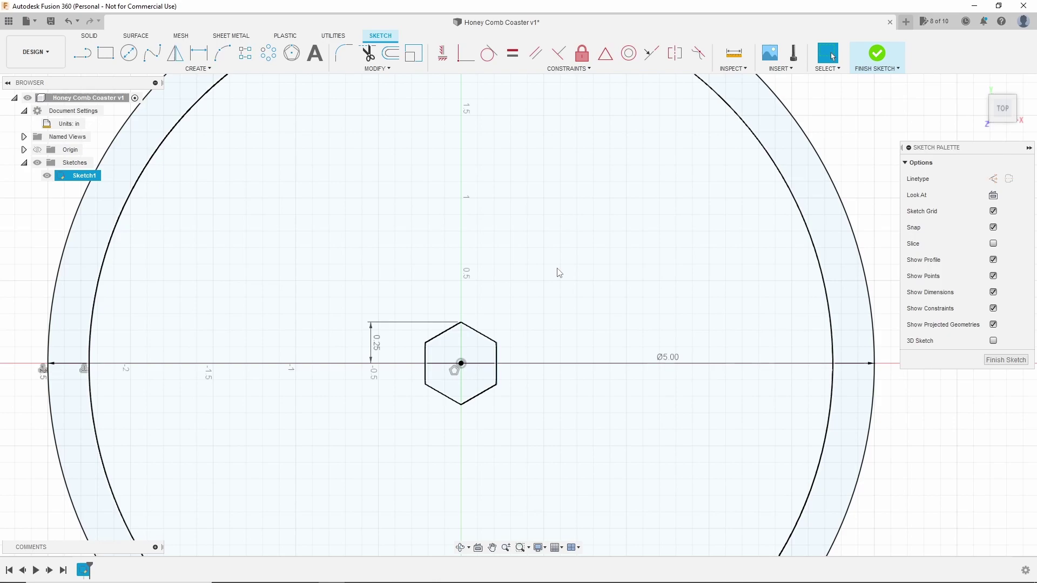
# Draw lines from the hexagon centre to its upper-right and upper-left edge midpoints.
pyautogui.press('l')
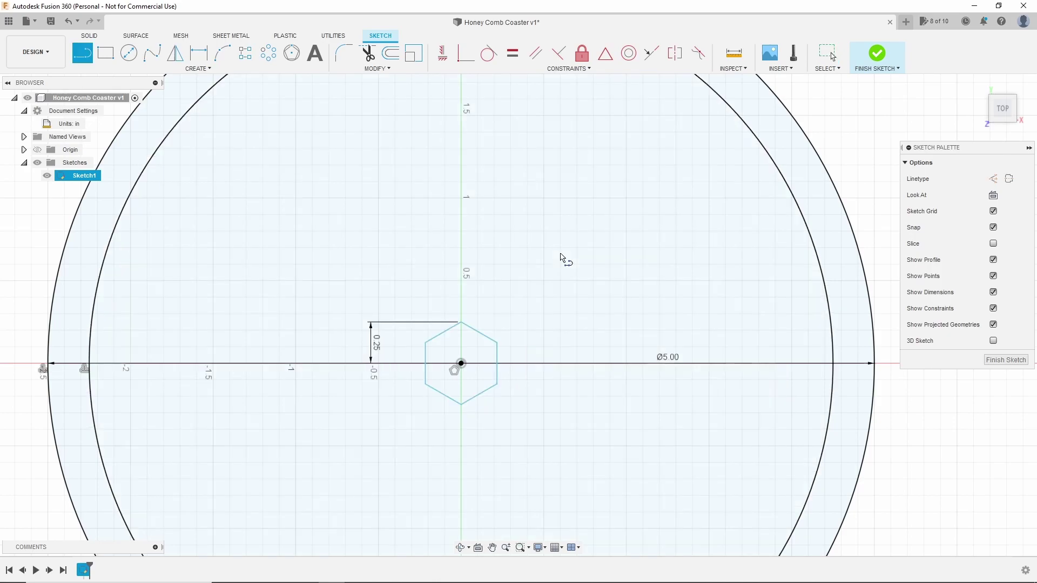
pyautogui.click(461, 364)
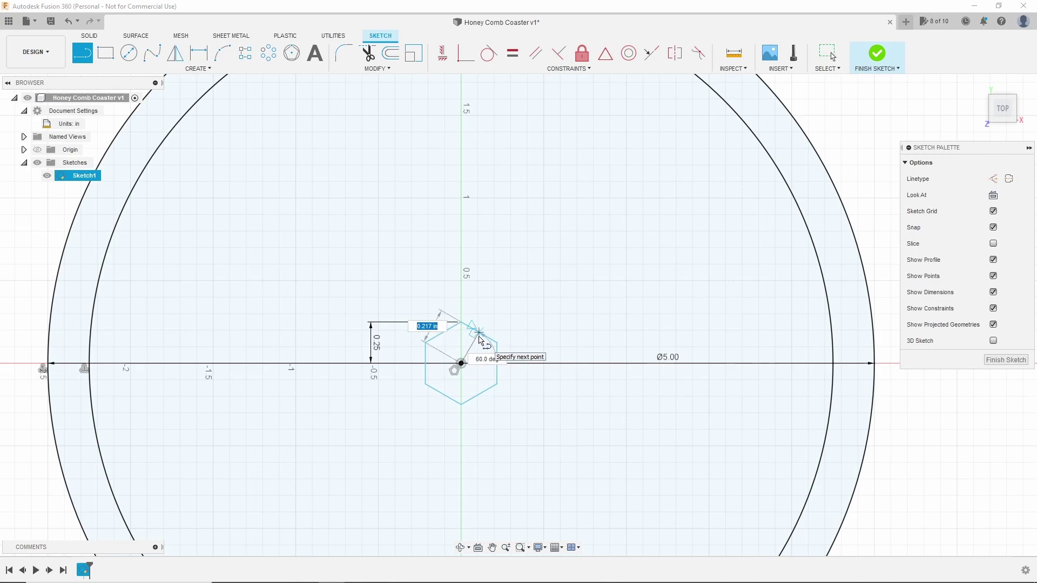
pyautogui.doubleClick(479, 332)
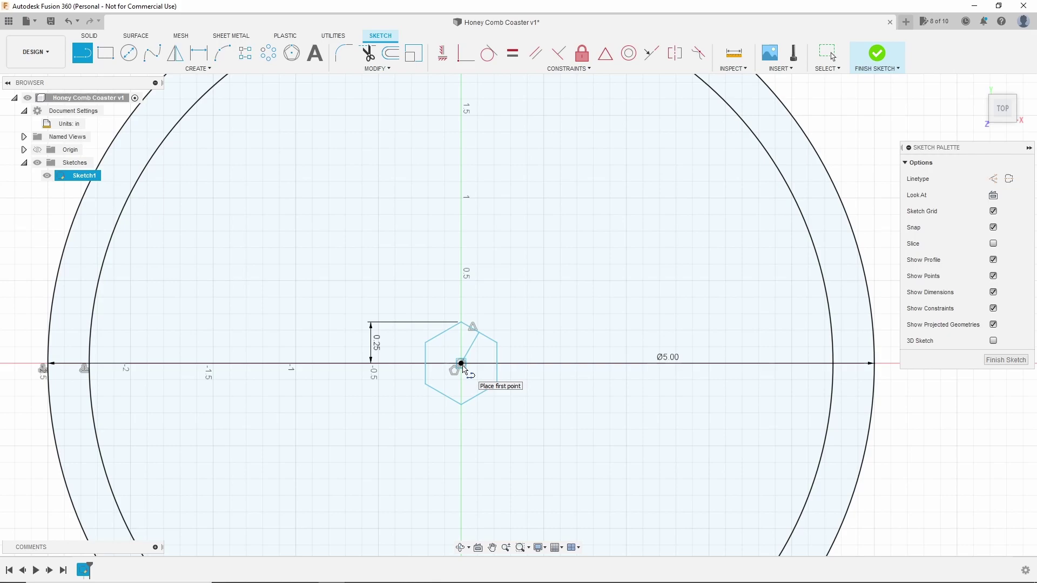
pyautogui.click(462, 365)
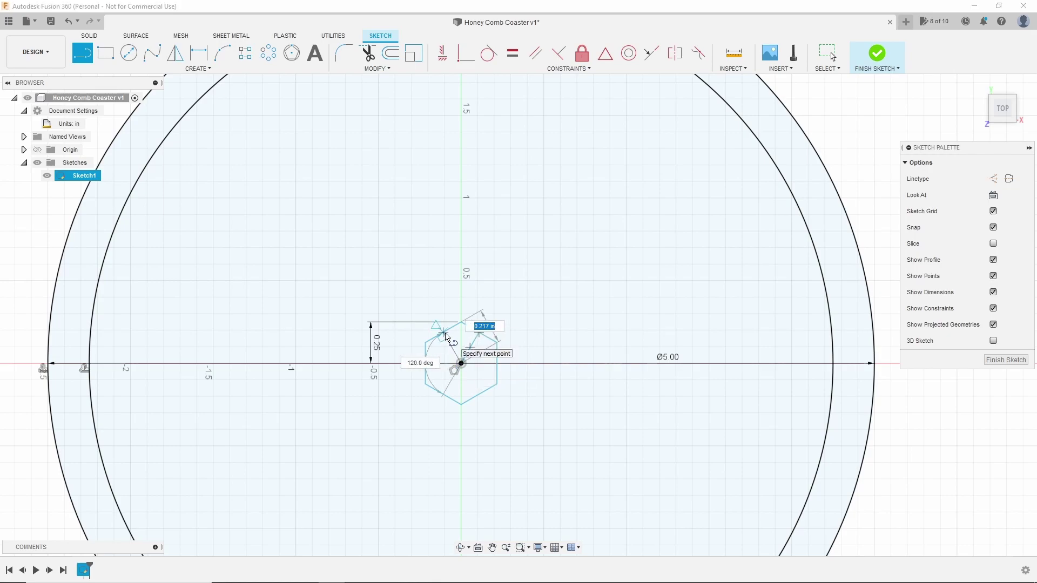
pyautogui.doubleClick(443, 333)
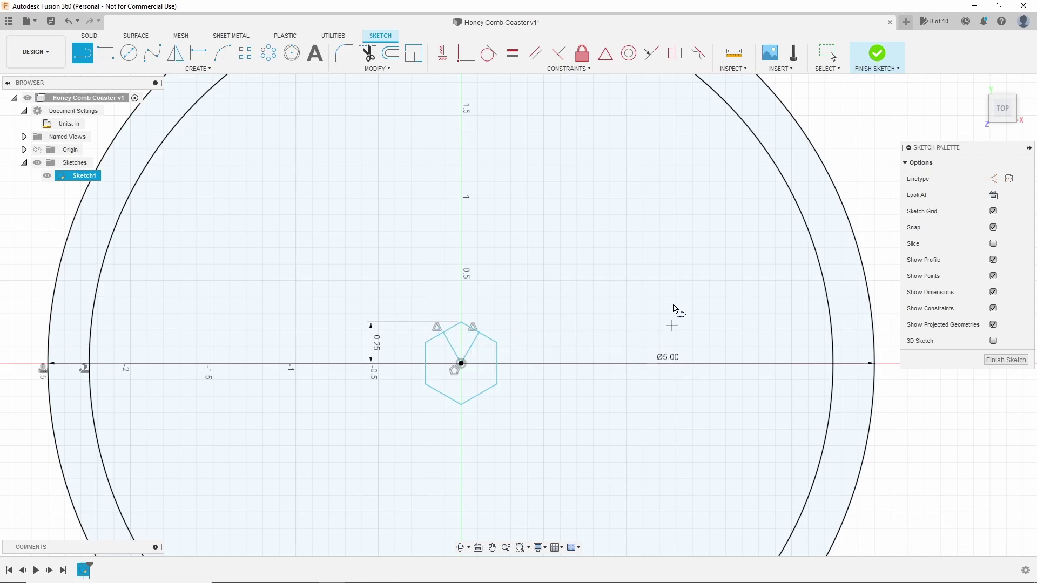
pyautogui.press('Escape')
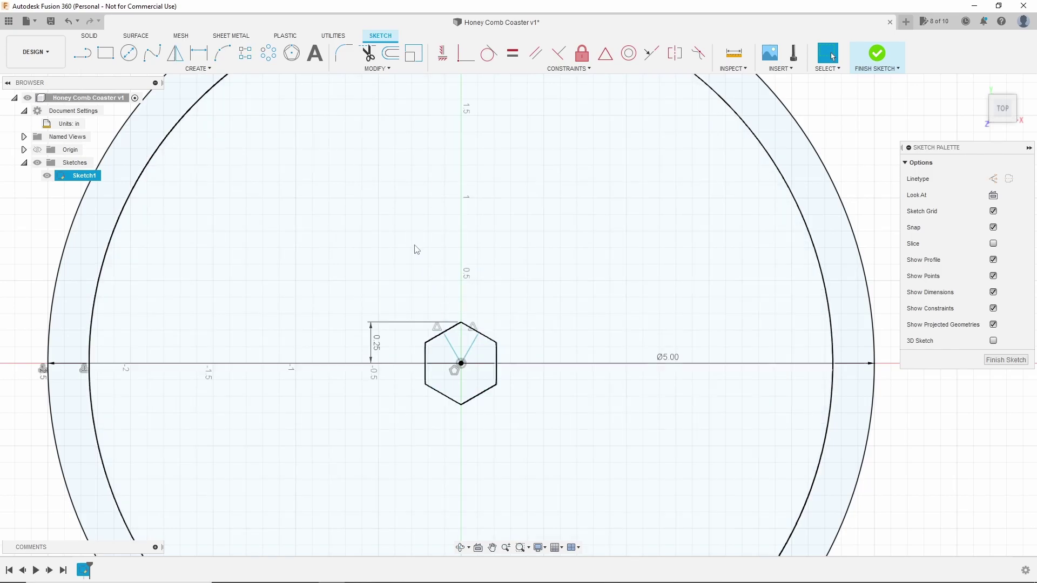
# Start a Rectangular Pattern with all six hexagon edges as the objects.
pyautogui.click(246, 63)
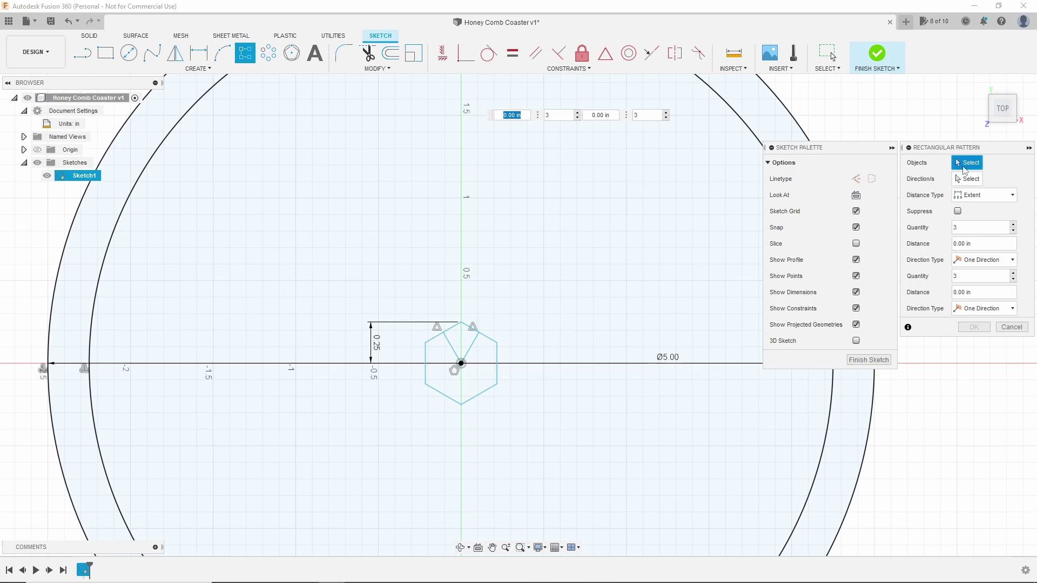
pyautogui.click(478, 333)
pyautogui.click(498, 376)
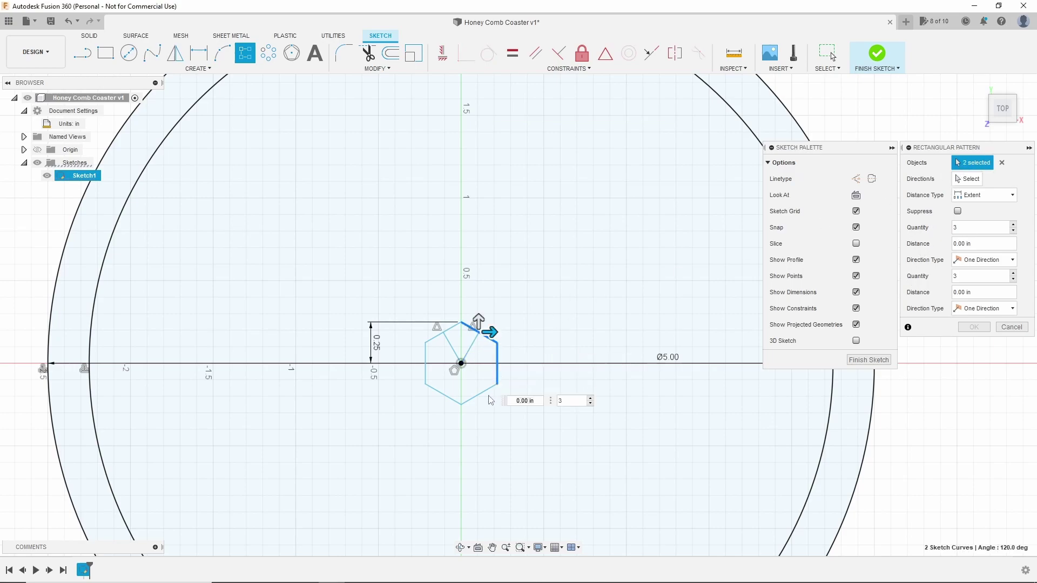
pyautogui.click(478, 395)
pyautogui.click(441, 397)
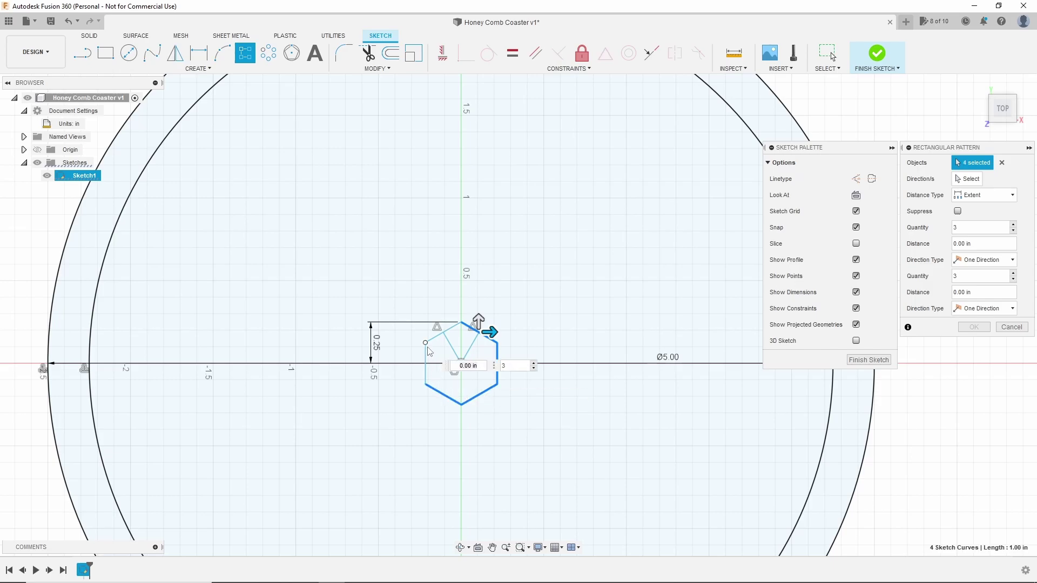
pyautogui.click(427, 362)
pyautogui.click(442, 332)
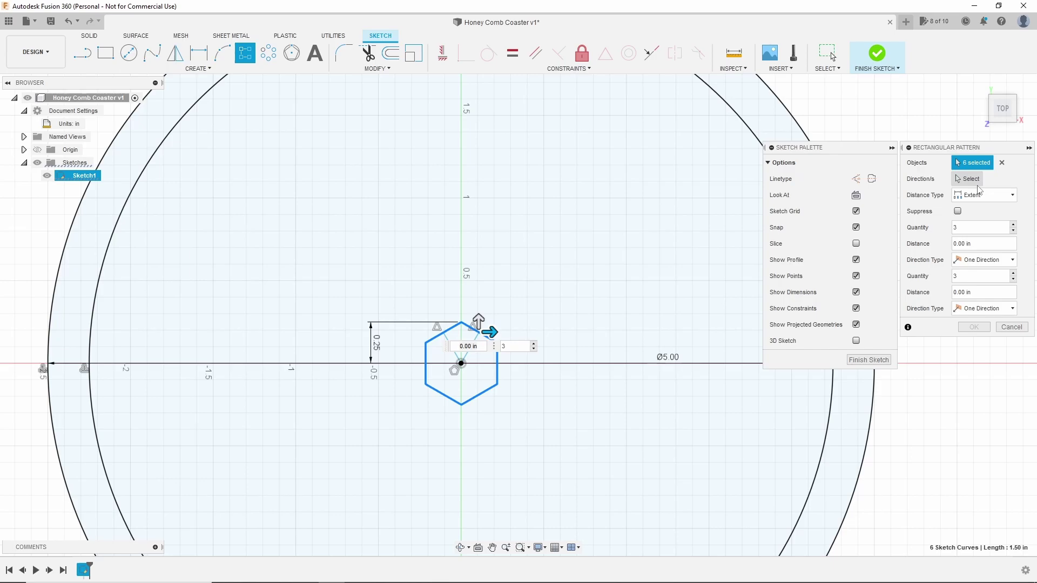
# Use the two centre construction lines as the pattern directions.
pyautogui.click(977, 182)
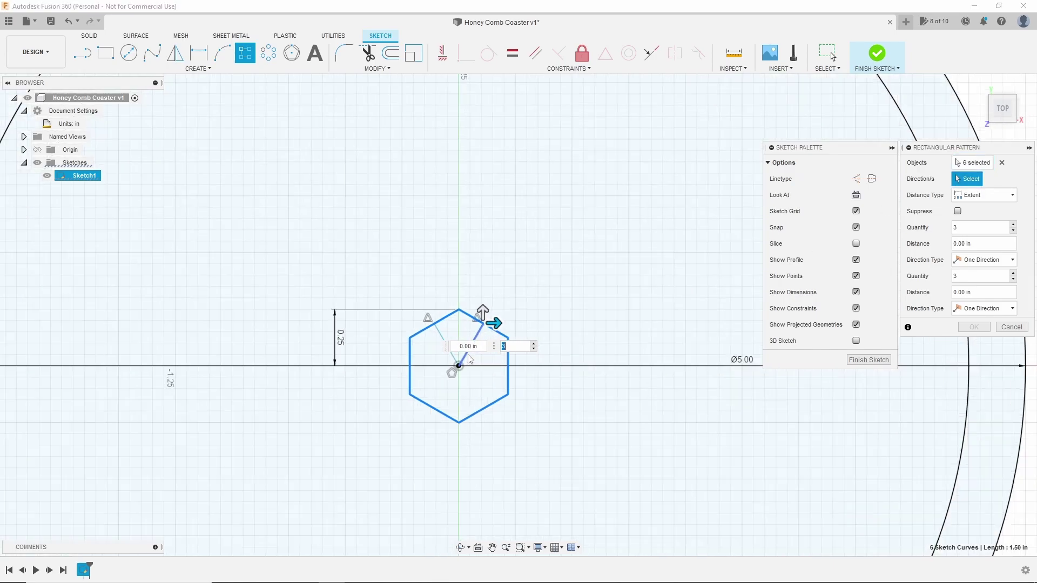
pyautogui.scroll(2, 467, 354)
pyautogui.click(480, 334)
pyautogui.click(445, 345)
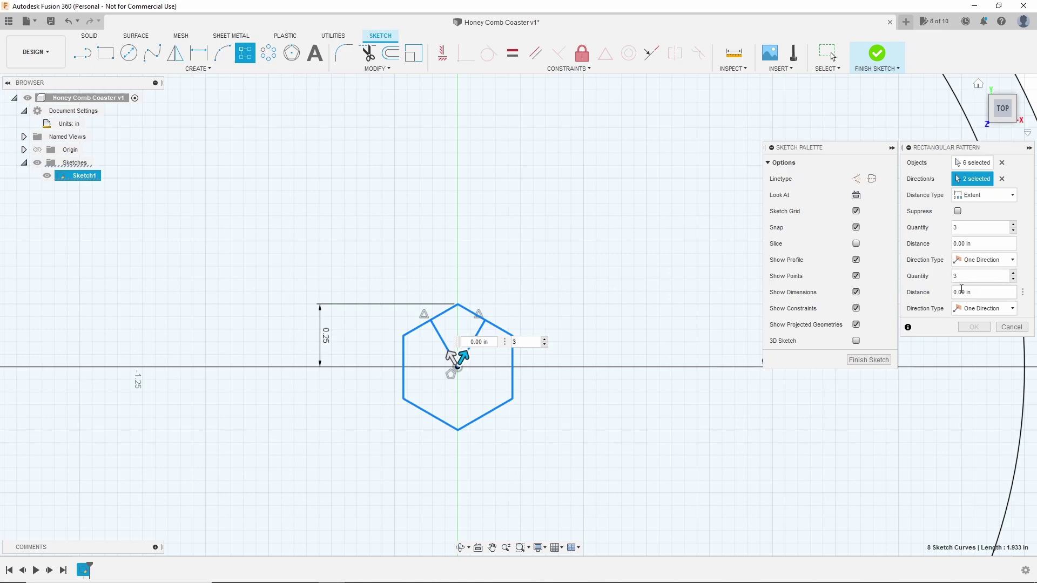
# Make both pattern directions Symmetric, with 9 copies in each direction.
pyautogui.click(982, 259)
pyautogui.click(975, 292)
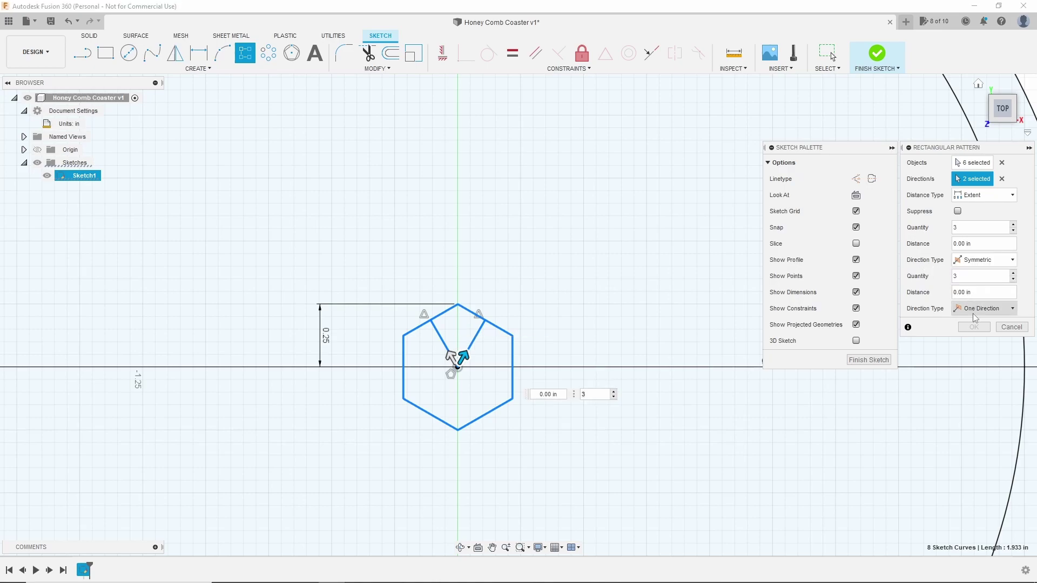
pyautogui.click(977, 308)
pyautogui.click(972, 336)
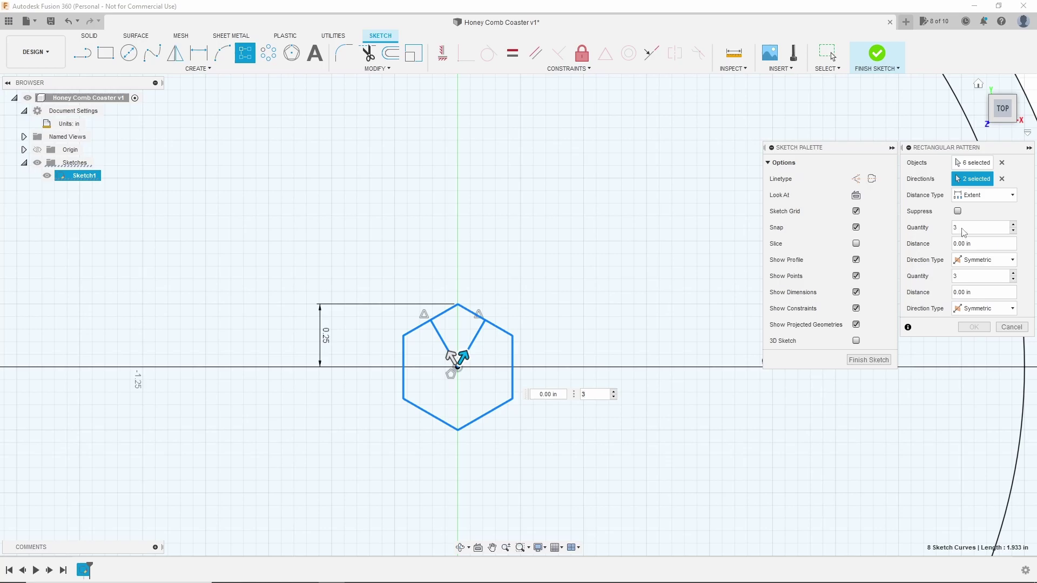
pyautogui.scroll(-5, 540, 270)
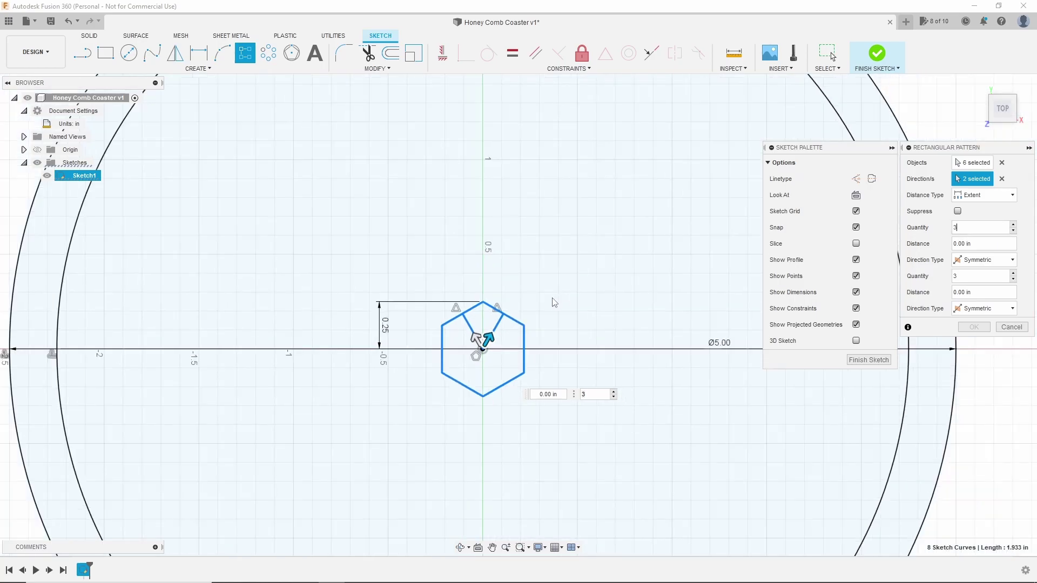
pyautogui.scroll(2, 758, 342)
pyautogui.scroll(-2, 753, 337)
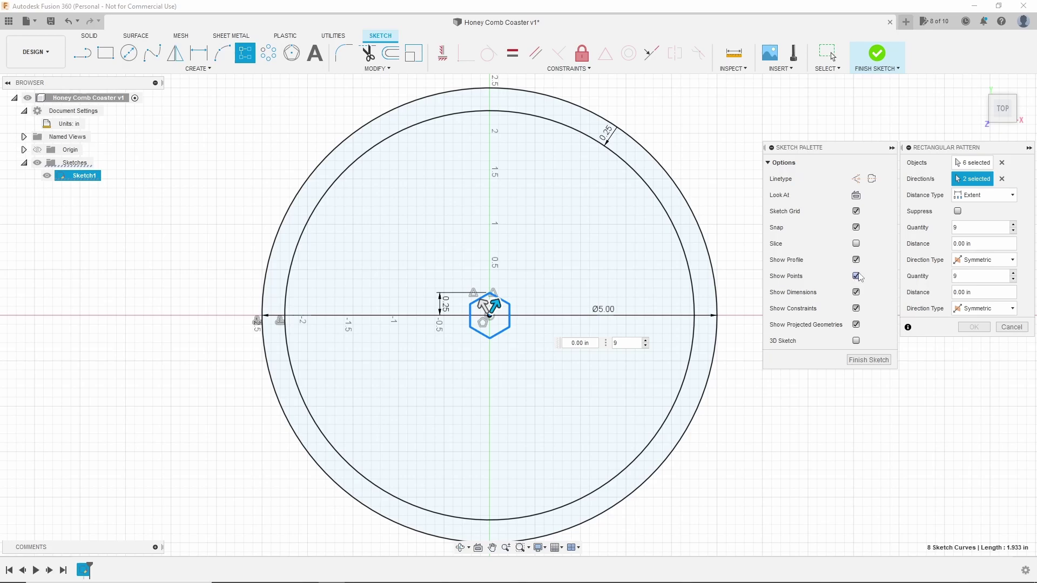
# Drag both direction distances out to 2.20 in so the hexagons fill the coaster circle.
pyautogui.moveTo(496, 306); pyautogui.dragTo(640, 151)
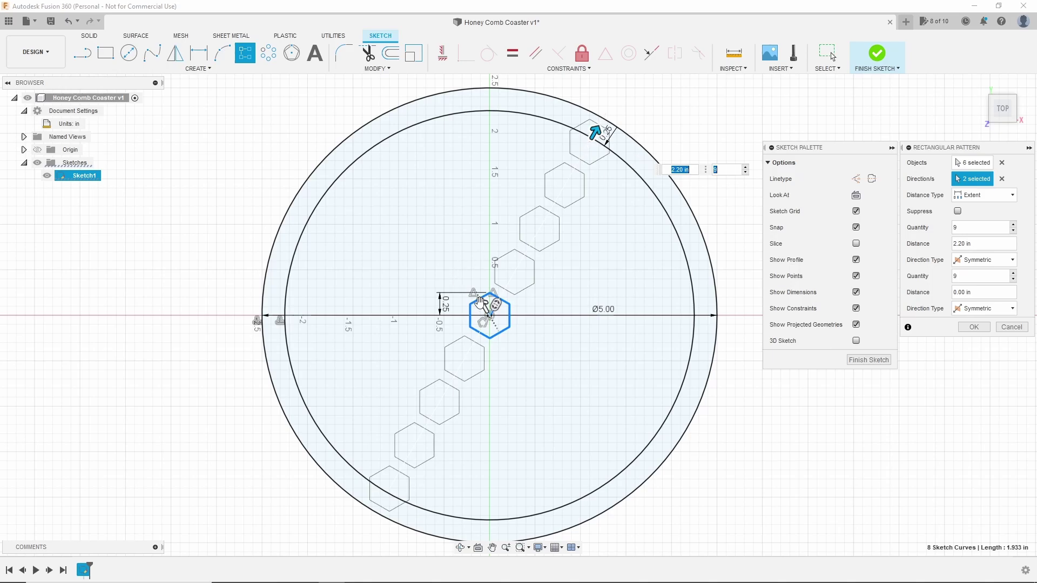
pyautogui.moveTo(485, 306); pyautogui.dragTo(314, 173)
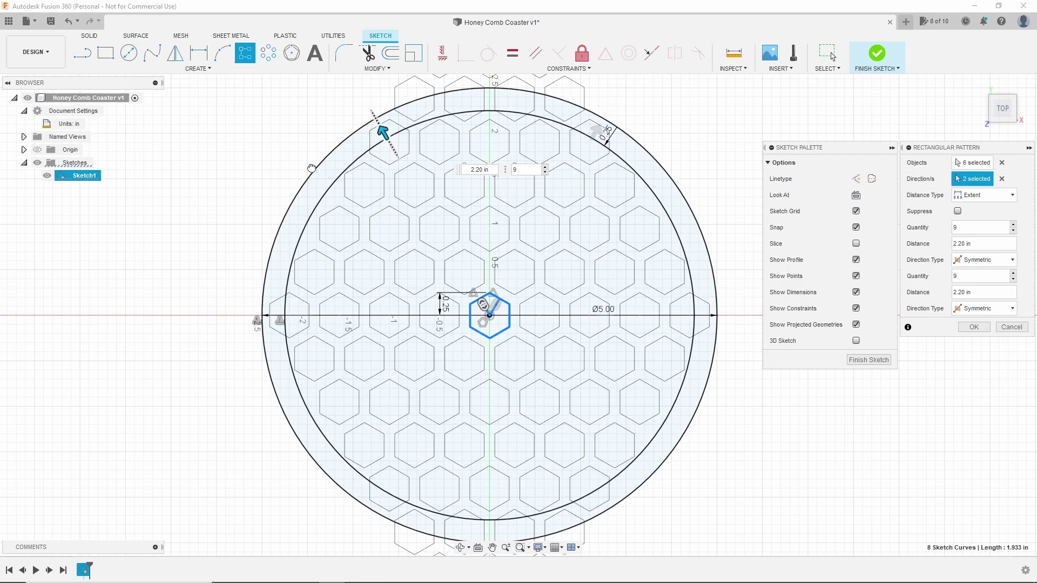
pyautogui.moveTo(312, 166); pyautogui.dragTo(310, 169)
pyautogui.press('Tab')
pyautogui.scroll(-5, 441, 337)
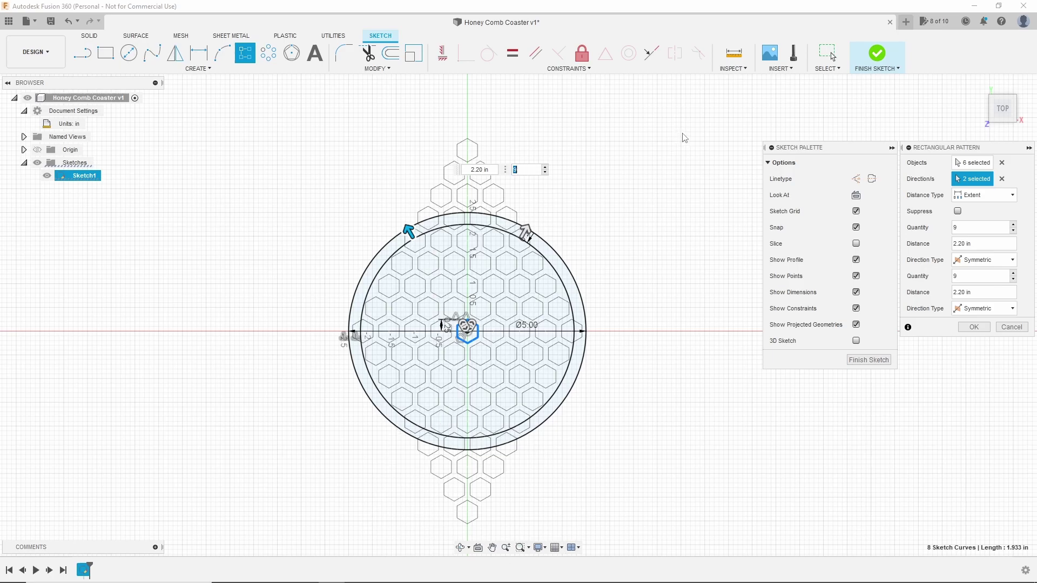
# Enable Suppress and remove the hexagon copies lying above the coaster circle.
pyautogui.click(958, 211)
pyautogui.scroll(3, 416, 154)
pyautogui.scroll(2, 533, 164)
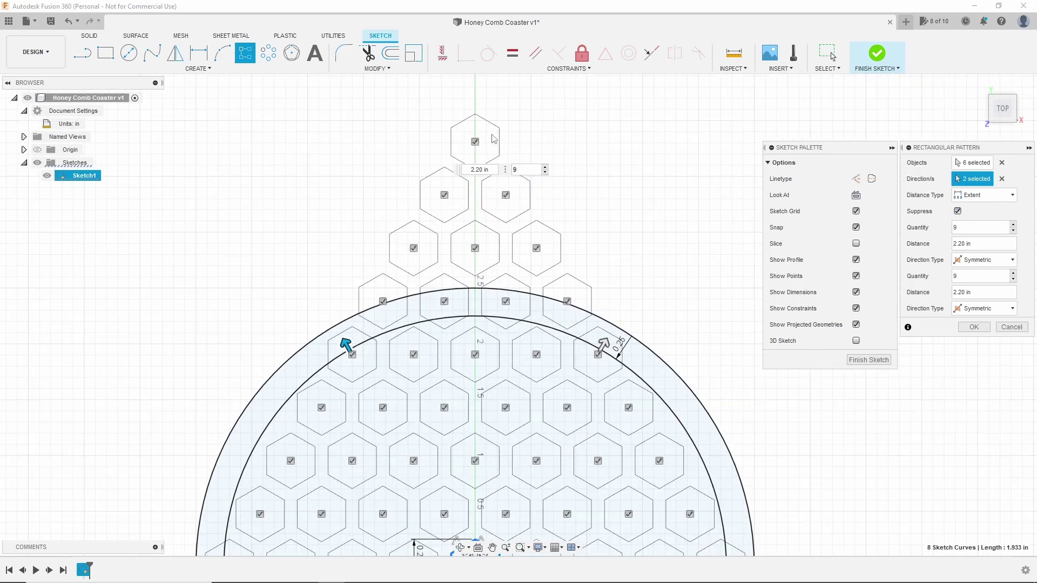
pyautogui.click(475, 141)
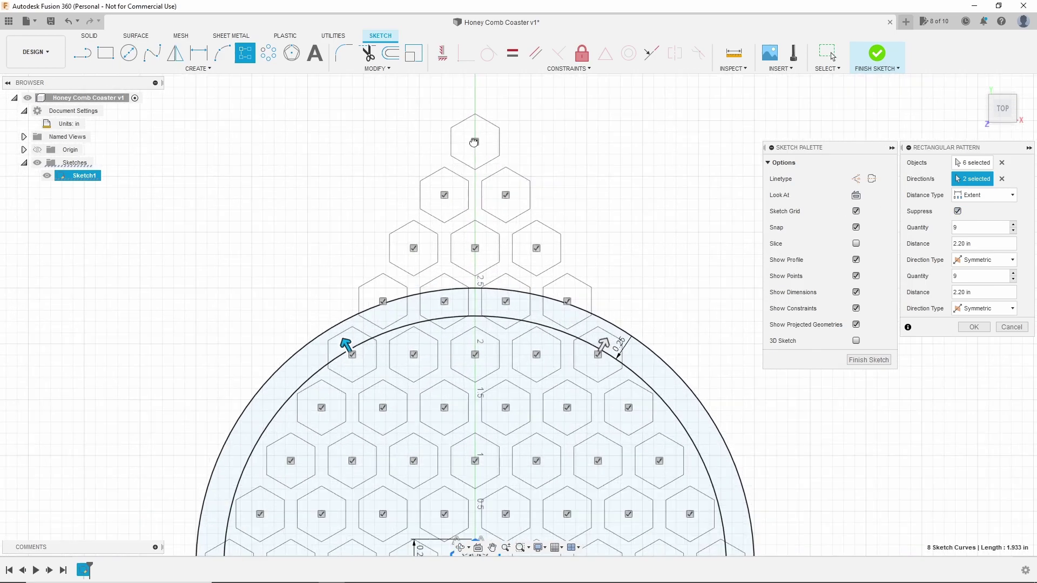
pyautogui.click(443, 196)
pyautogui.click(505, 195)
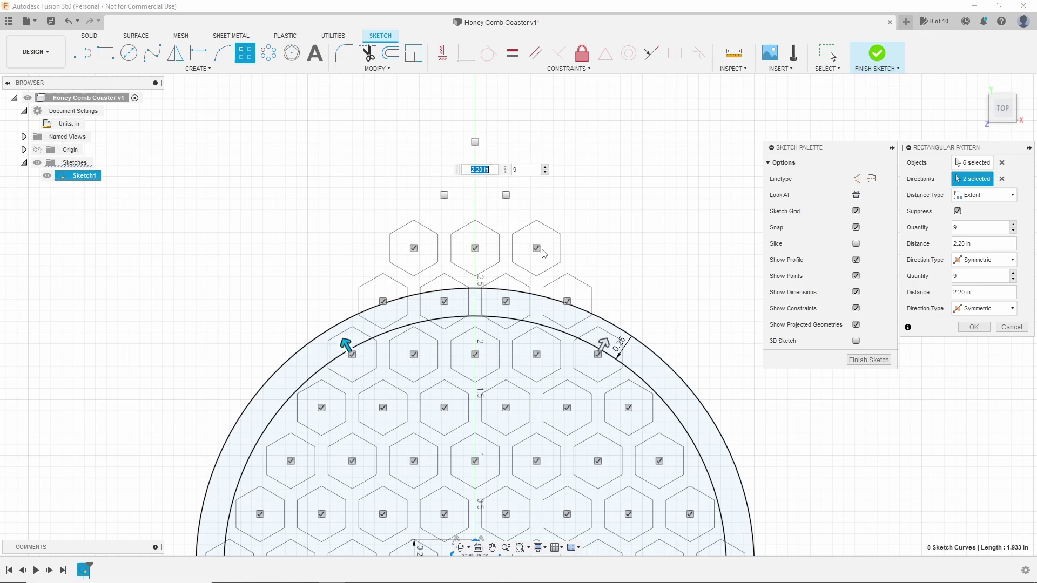
pyautogui.click(474, 249)
pyautogui.click(414, 250)
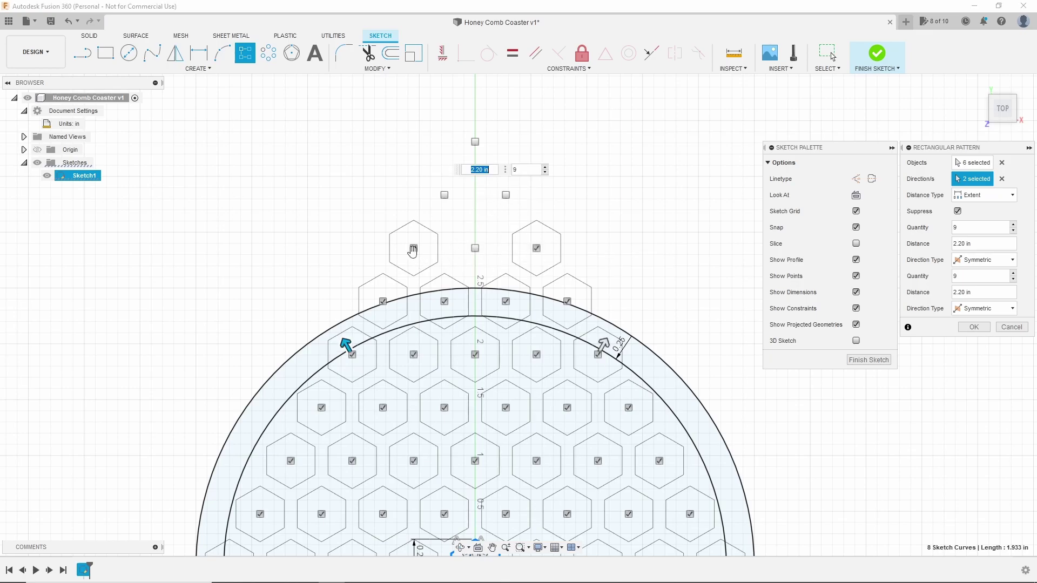
pyautogui.click(383, 301)
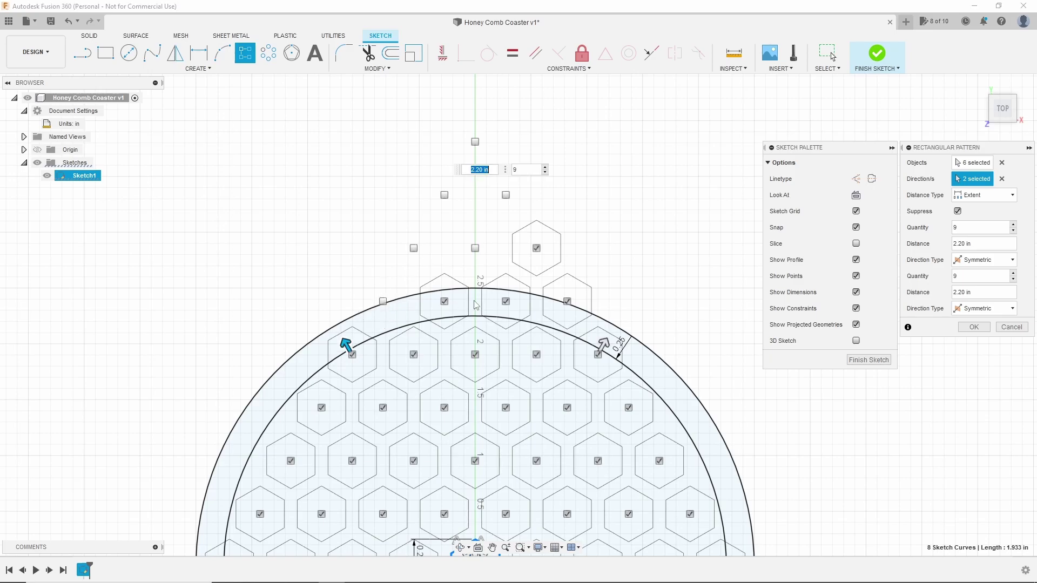
pyautogui.click(444, 302)
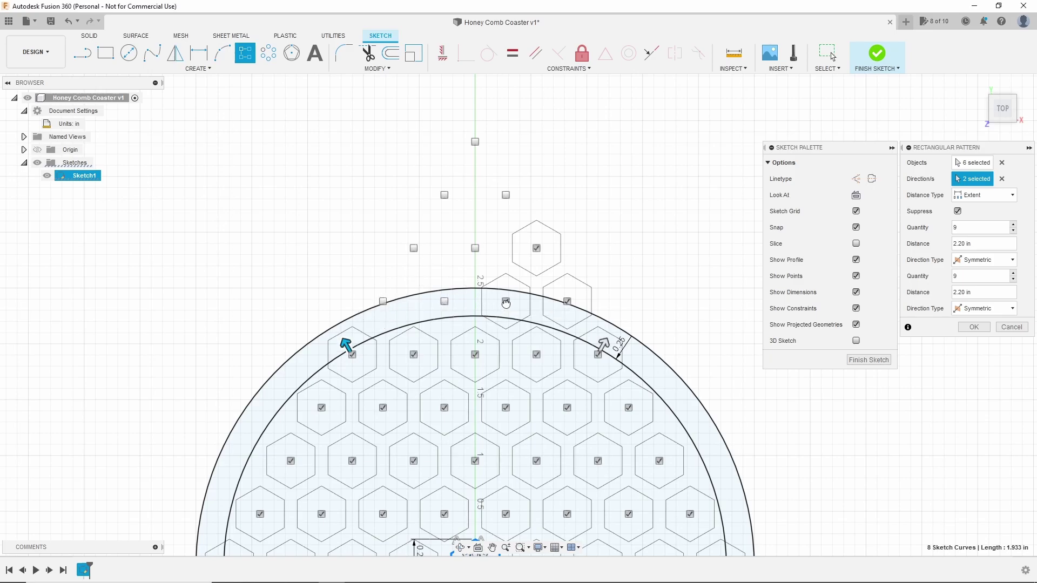
pyautogui.click(506, 302)
pyautogui.click(567, 300)
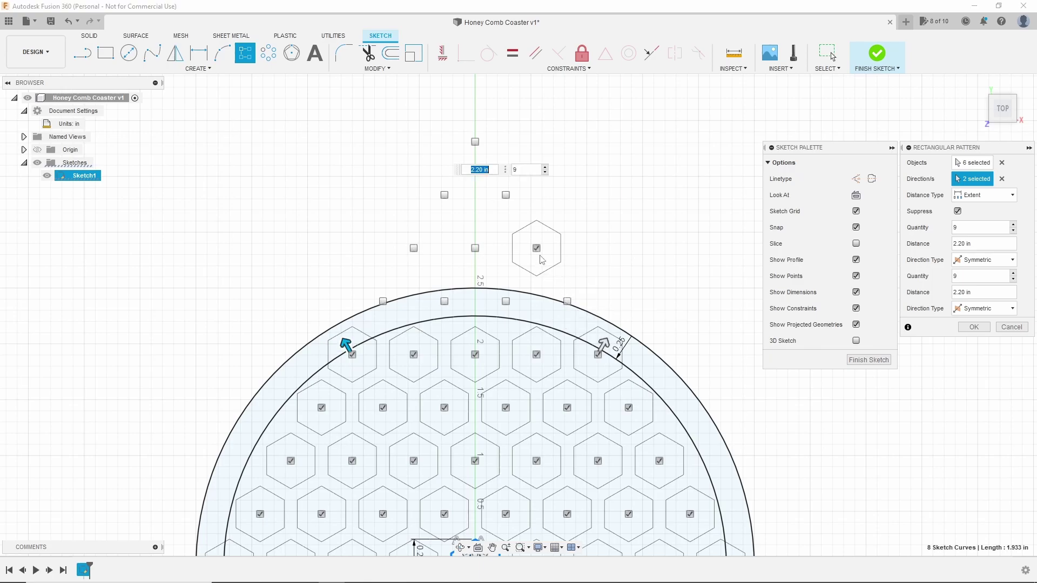
pyautogui.click(537, 248)
# Remove the hexagon copies lying below and across the bottom rim of the circle.
pyautogui.scroll(-3, 529, 176)
pyautogui.scroll(-5, 521, 177)
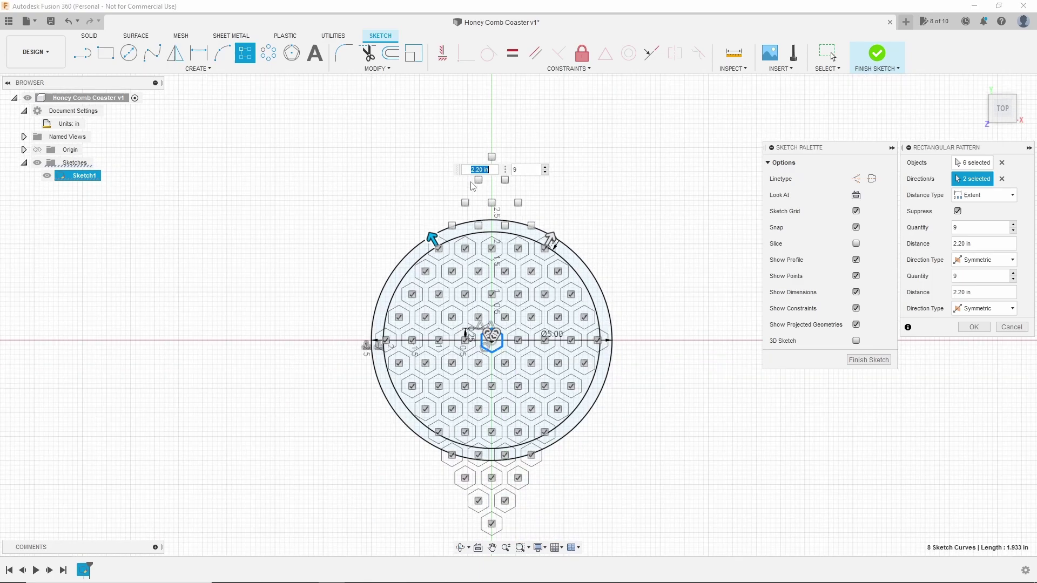
pyautogui.scroll(6, 487, 399)
pyautogui.scroll(3, 488, 403)
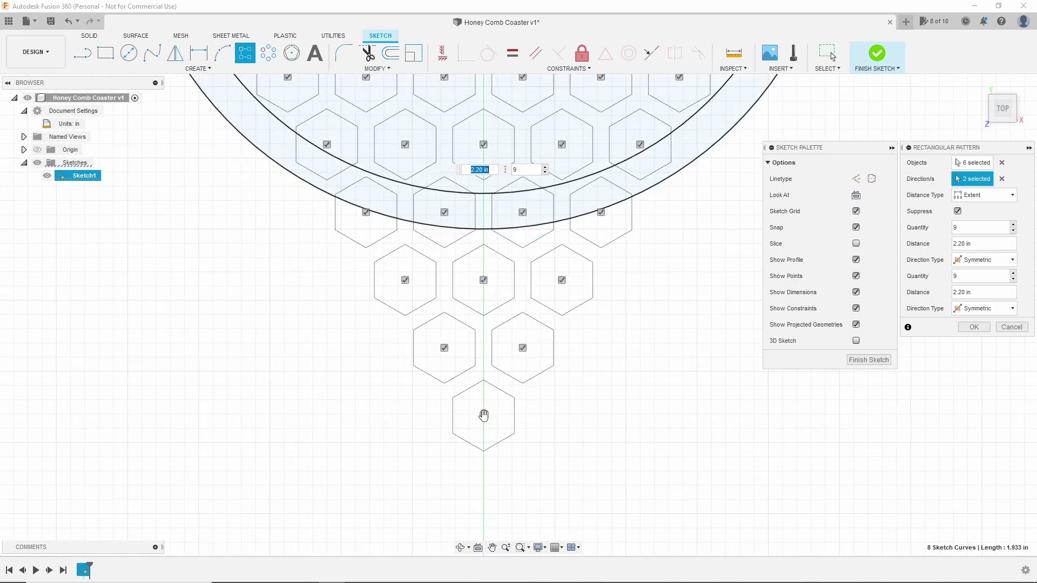
pyautogui.click(484, 417)
pyautogui.click(522, 348)
pyautogui.click(444, 348)
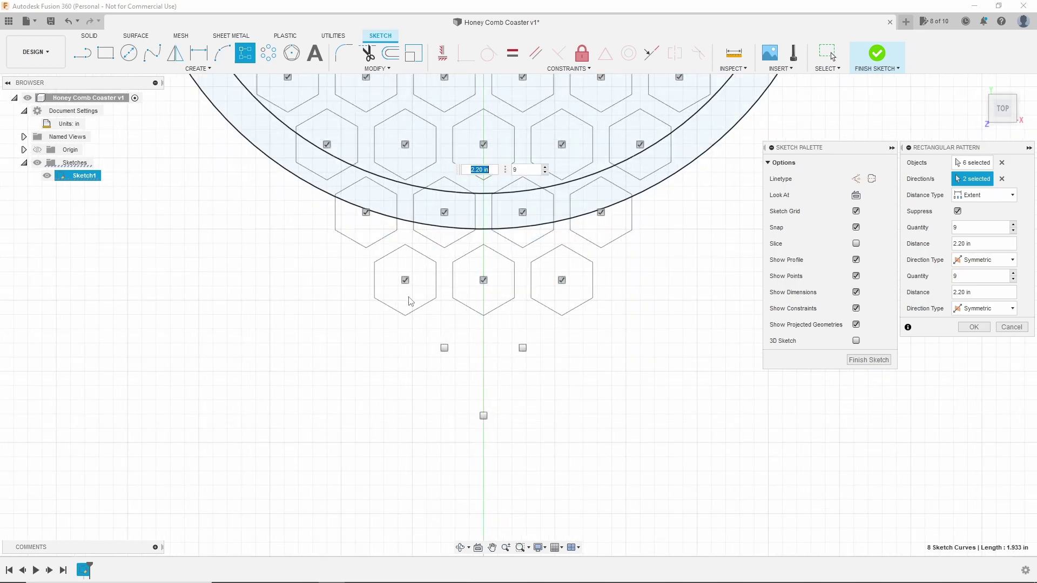
pyautogui.click(406, 280)
pyautogui.click(365, 212)
pyautogui.click(444, 212)
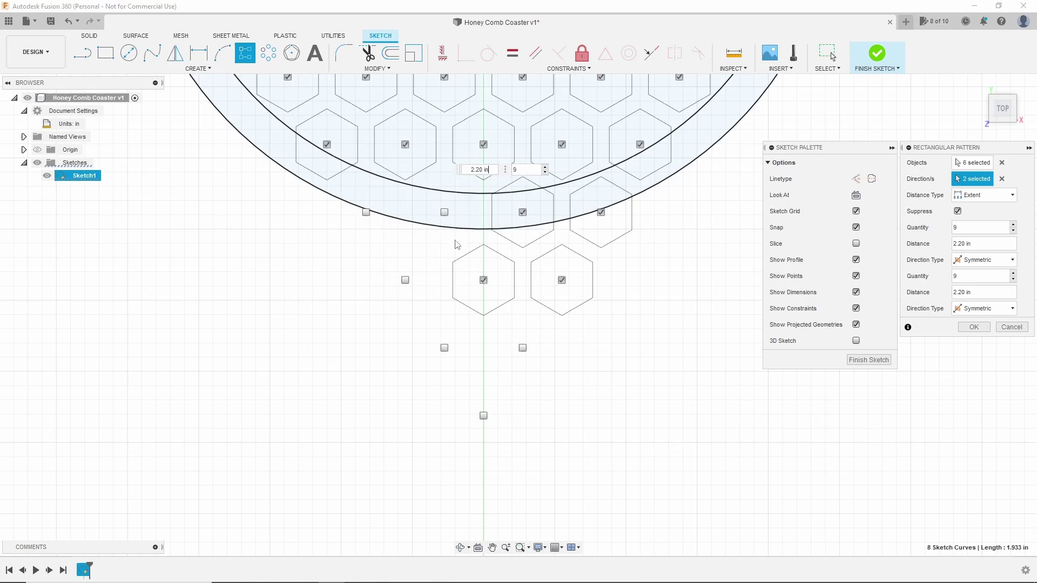
pyautogui.click(483, 280)
pyautogui.click(523, 212)
pyautogui.click(562, 280)
pyautogui.click(599, 210)
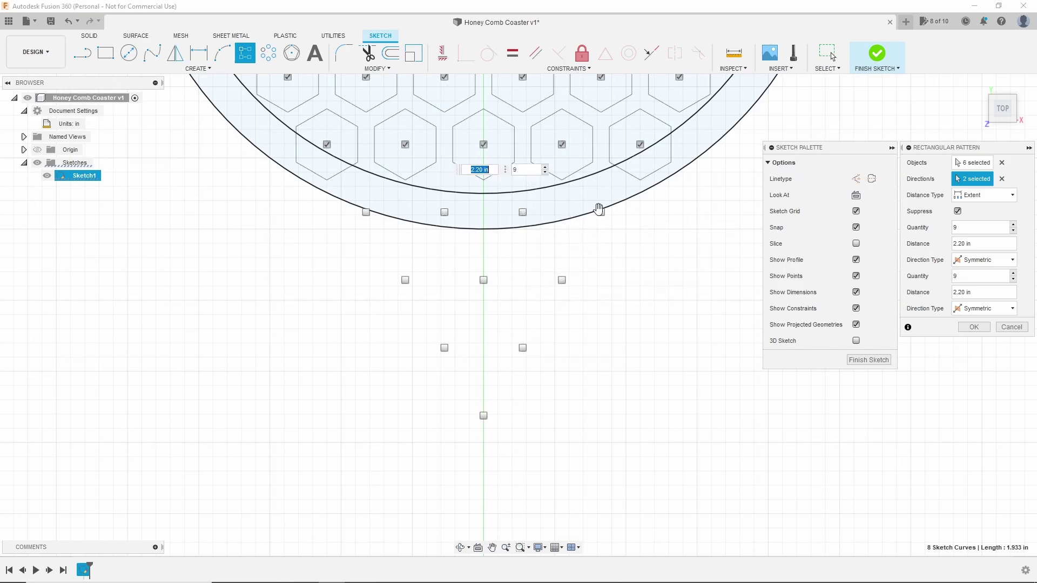
# Commit the suppressed honeycomb rectangular pattern.
pyautogui.scroll(-6, 598, 209)
pyautogui.scroll(3, 489, 135)
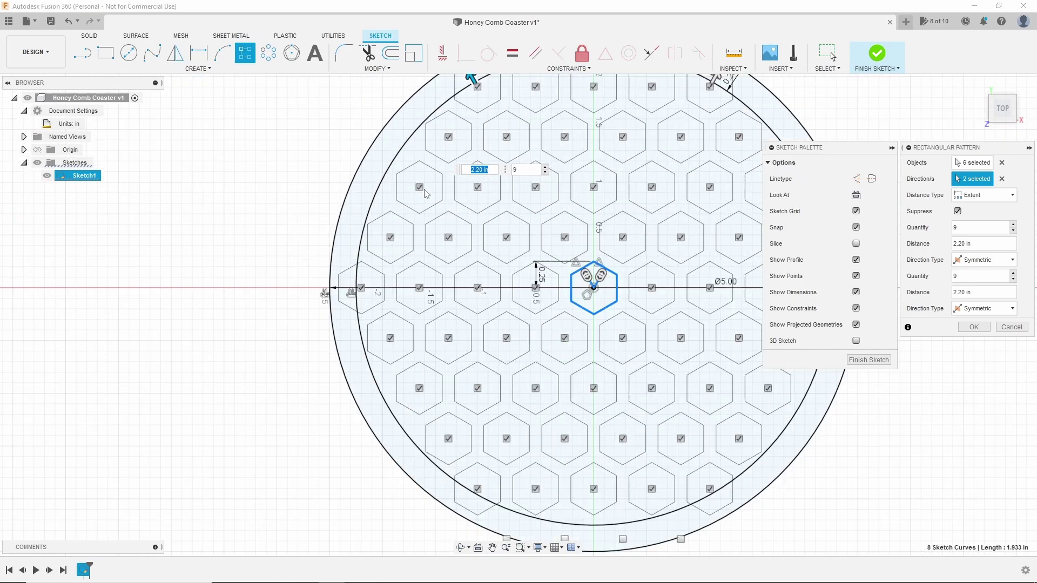
pyautogui.scroll(3, 486, 126)
pyautogui.scroll(-2, 410, 227)
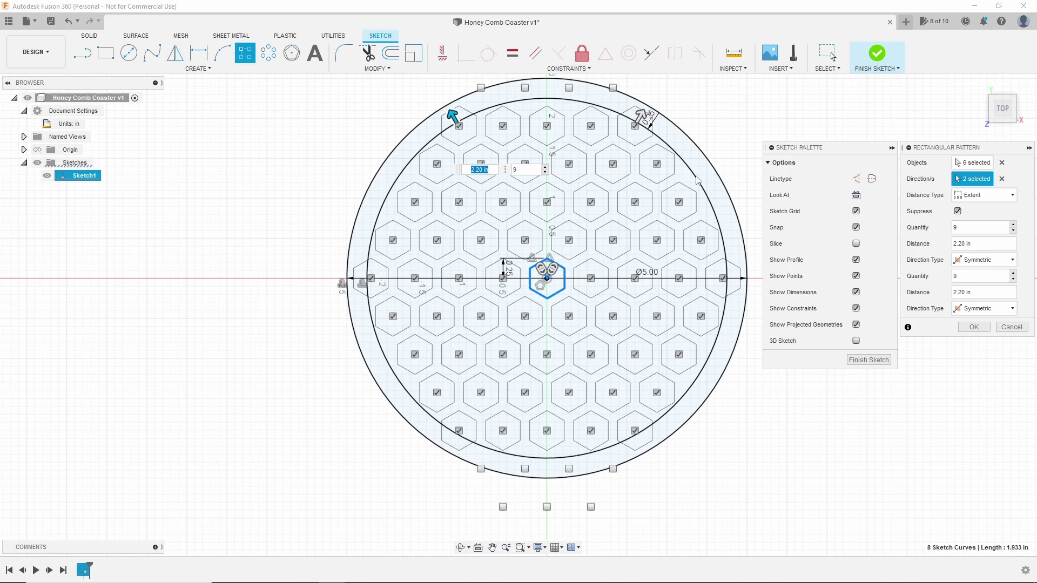
pyautogui.scroll(-2, 447, 207)
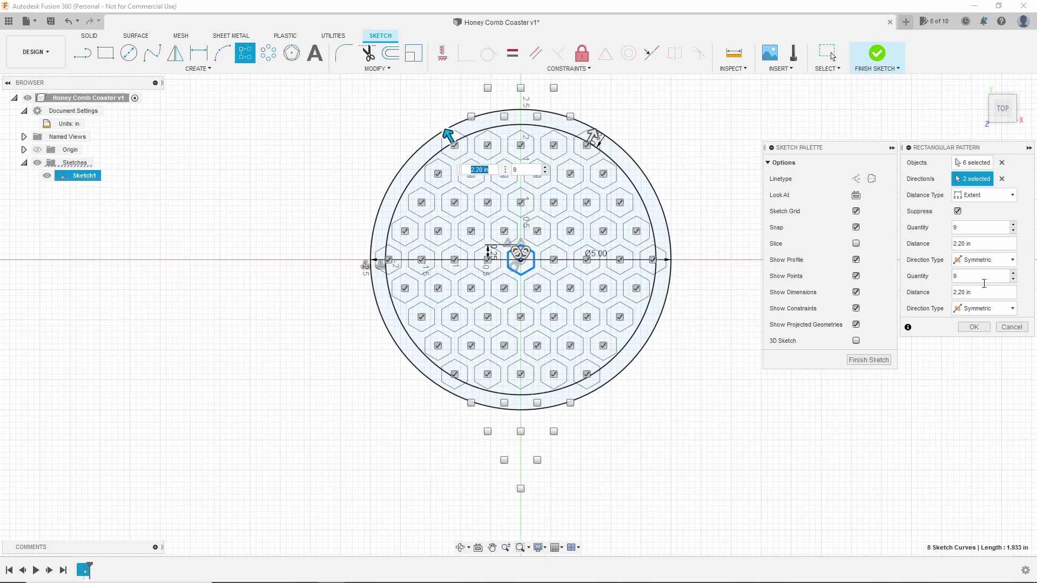
pyautogui.click(973, 328)
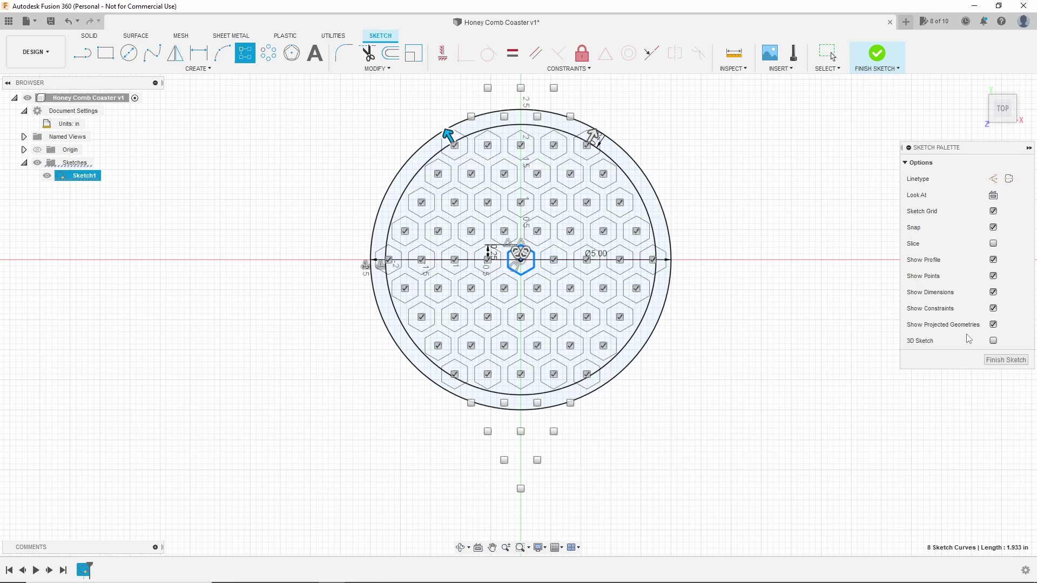
# Trim stray hexagon edges outside the inner circle along the top and right rim.
pyautogui.press('Escape')
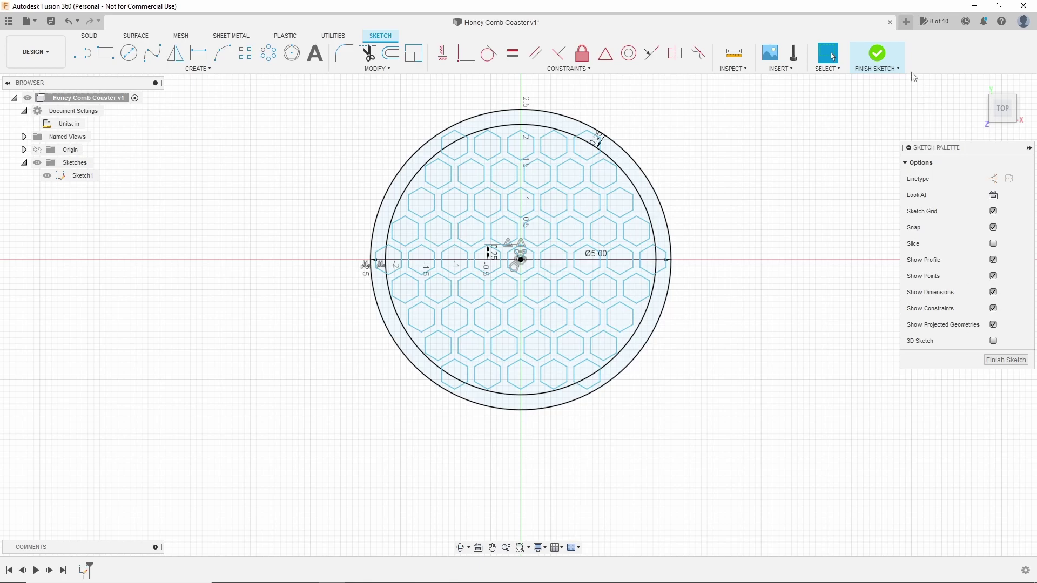
pyautogui.scroll(3, 581, 108)
pyautogui.scroll(2, 672, 139)
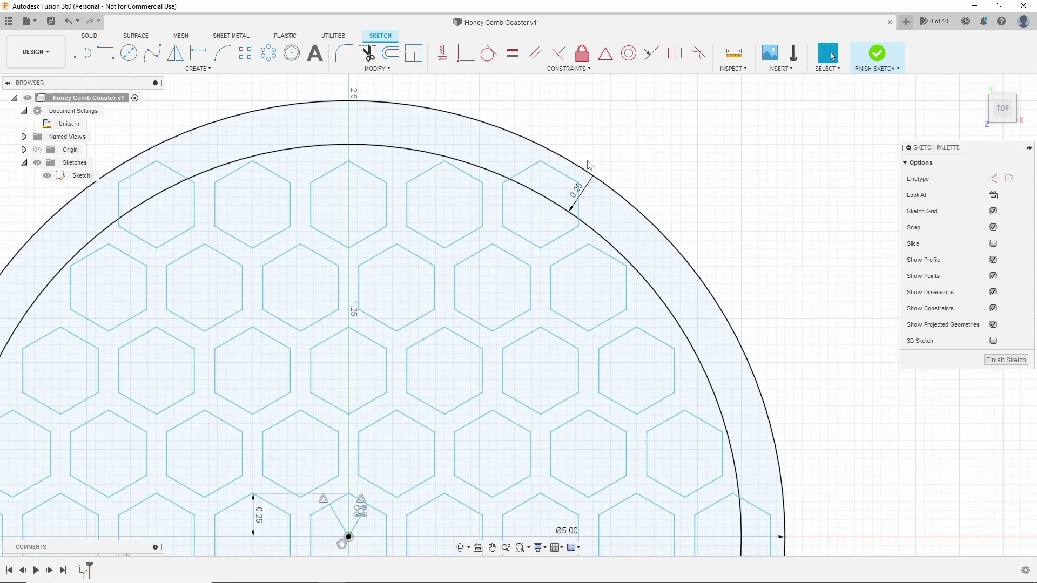
pyautogui.press('t')
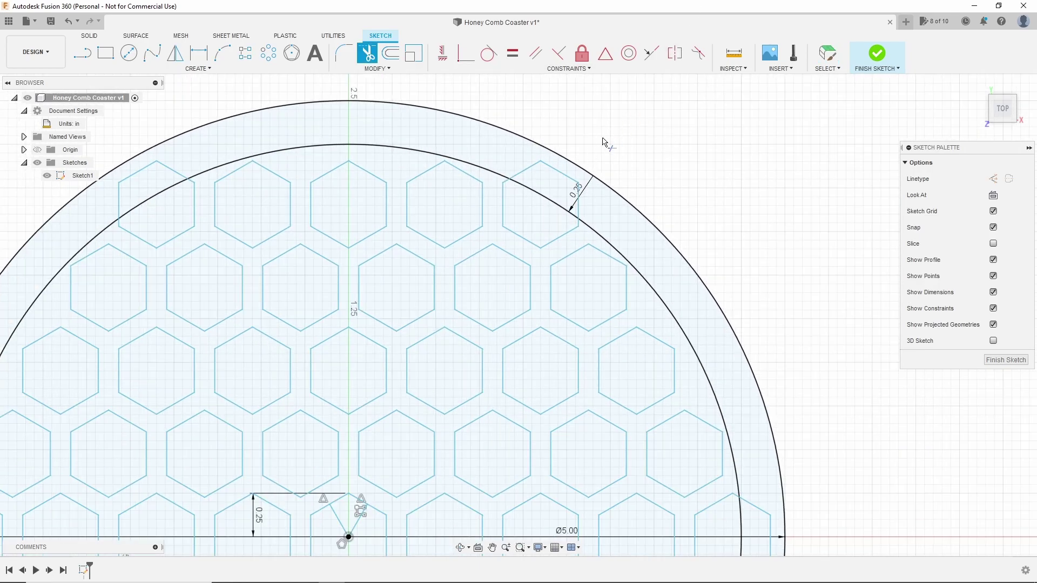
pyautogui.click(532, 165)
pyautogui.click(563, 176)
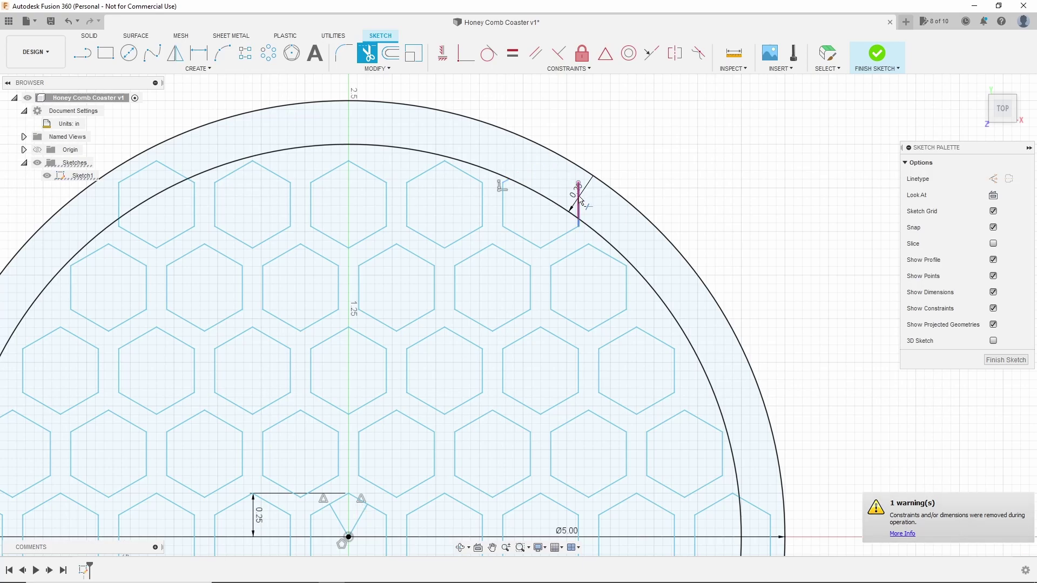
pyautogui.scroll(-4, 581, 139)
pyautogui.scroll(2, 686, 326)
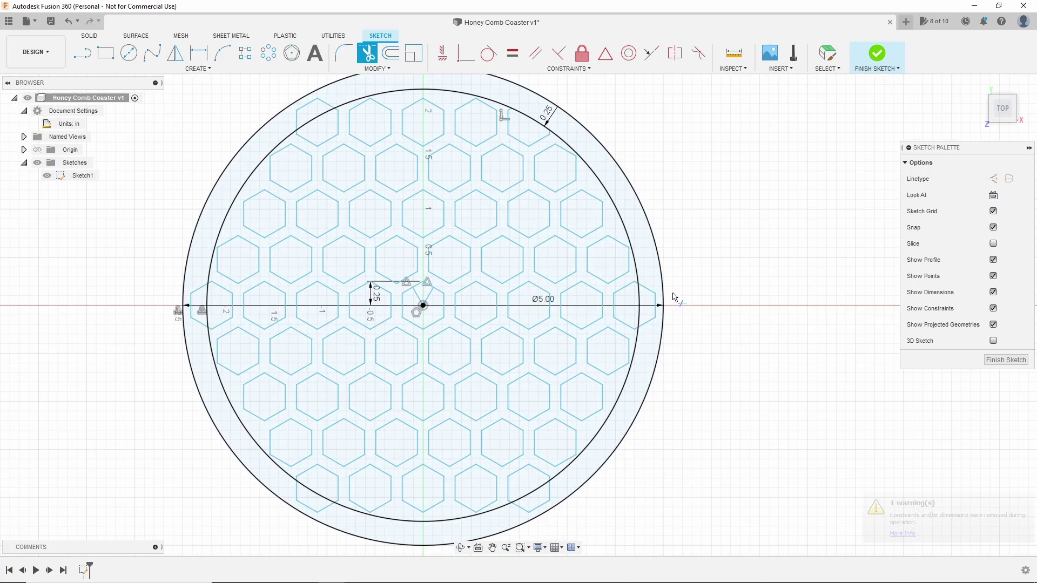
pyautogui.click(651, 312)
pyautogui.click(650, 330)
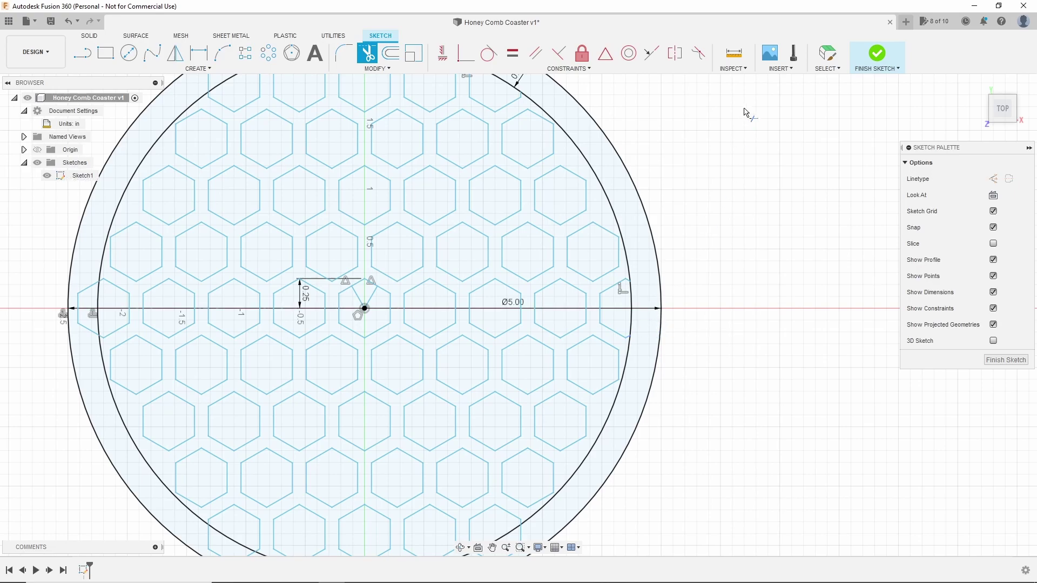
pyautogui.scroll(-3, 746, 192)
pyautogui.scroll(4, 591, 317)
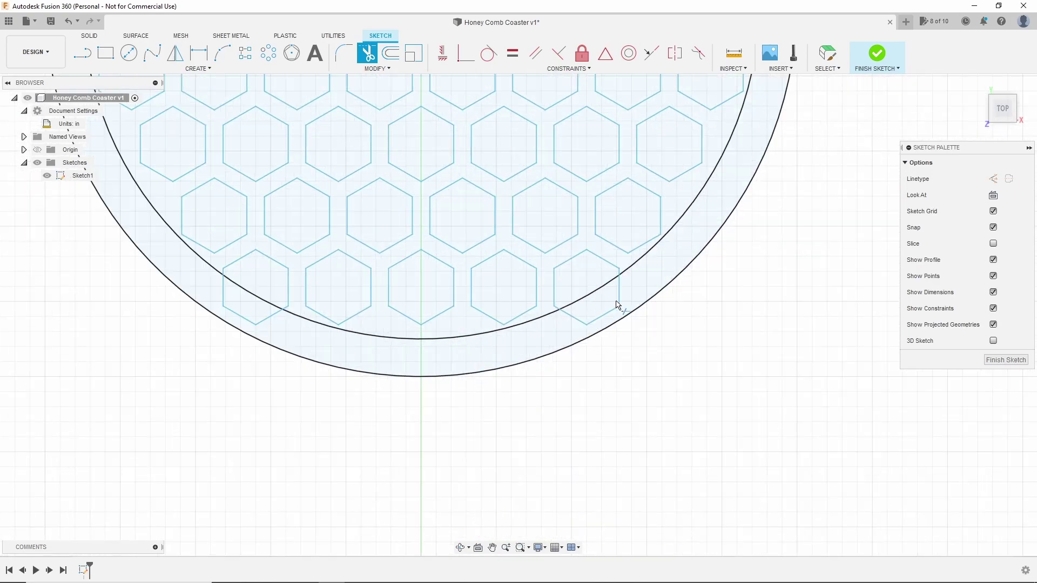
pyautogui.click(619, 289)
pyautogui.click(597, 319)
pyautogui.click(574, 316)
pyautogui.scroll(-5, 730, 281)
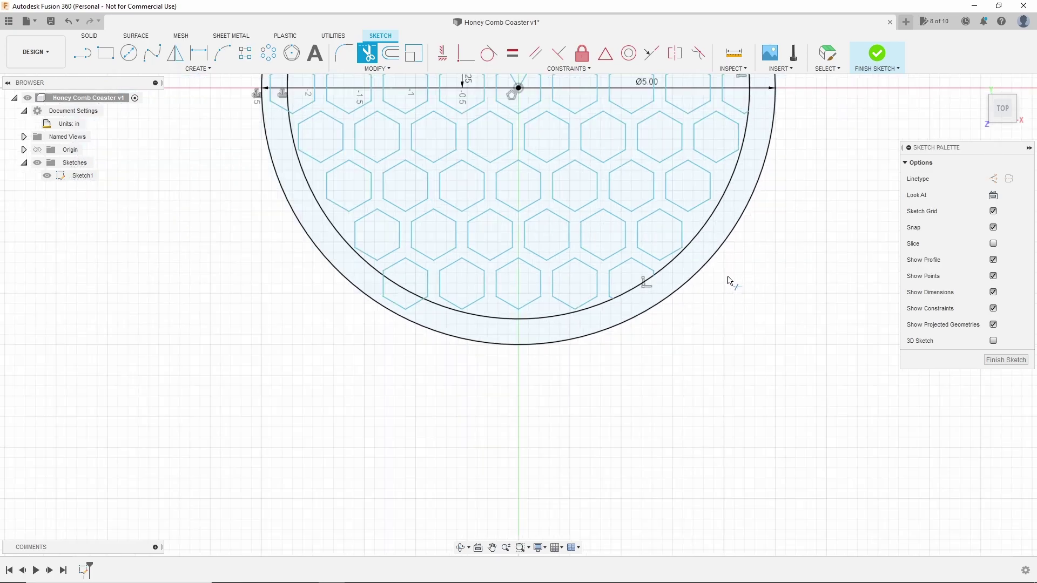
pyautogui.scroll(1, 545, 317)
pyautogui.scroll(4, 546, 318)
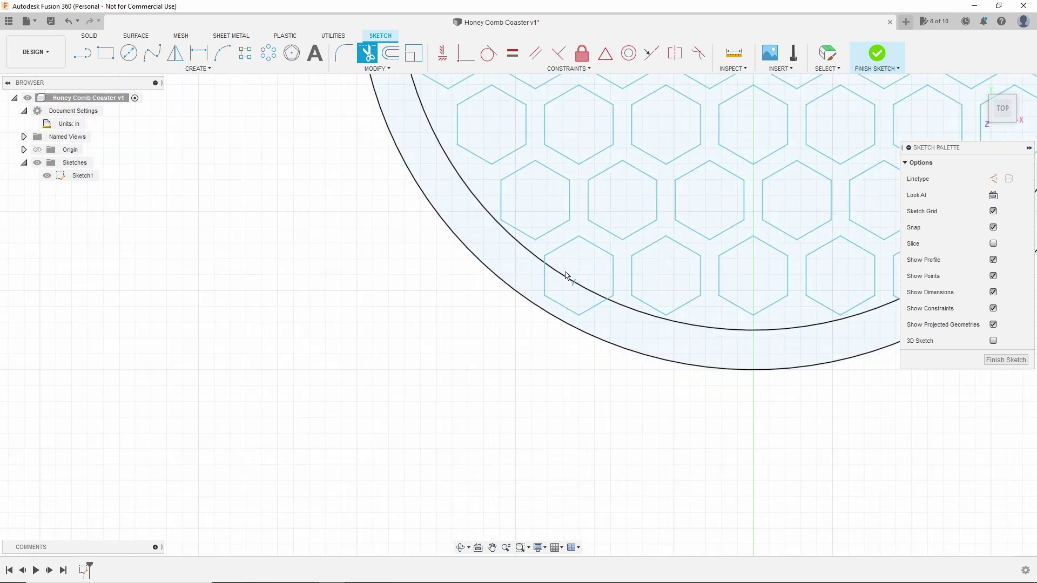
# Trim the remaining stray edges on the left rim and a line near the centre.
pyautogui.click(559, 280)
pyautogui.click(572, 311)
pyautogui.scroll(-4, 694, 412)
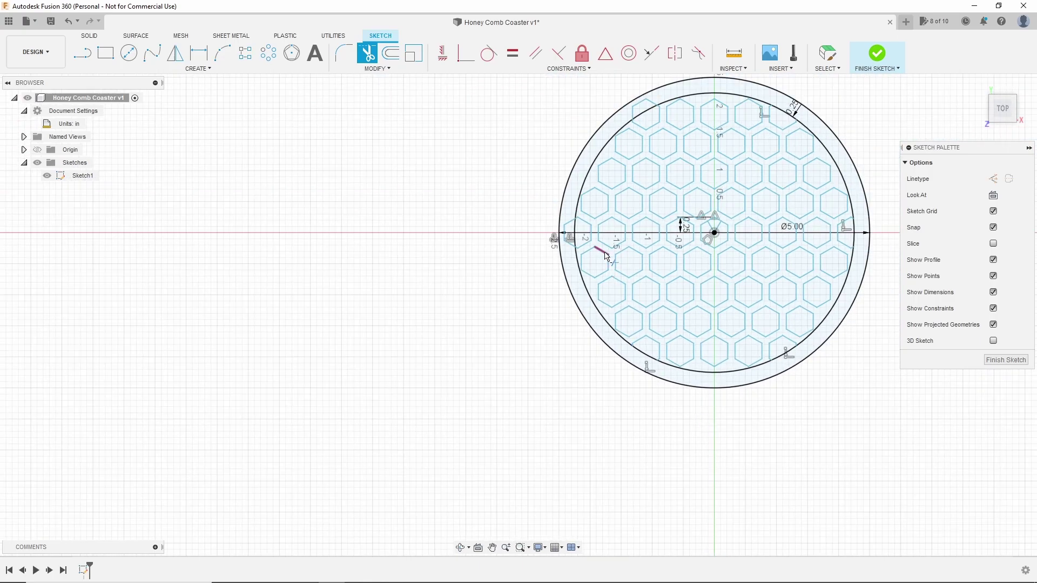
pyautogui.scroll(3, 549, 211)
pyautogui.click(544, 195)
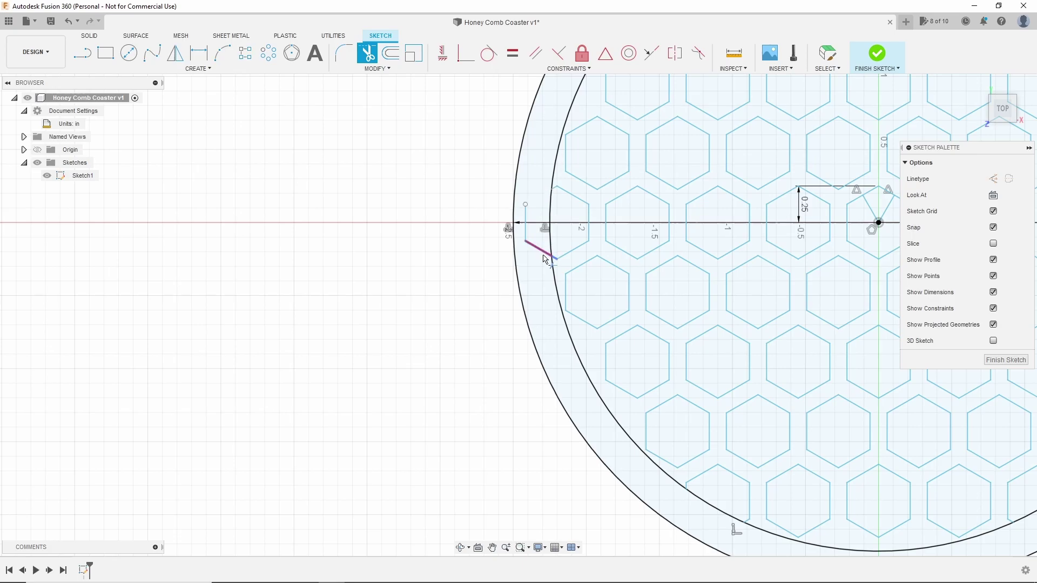
pyautogui.click(545, 255)
pyautogui.scroll(-3, 354, 354)
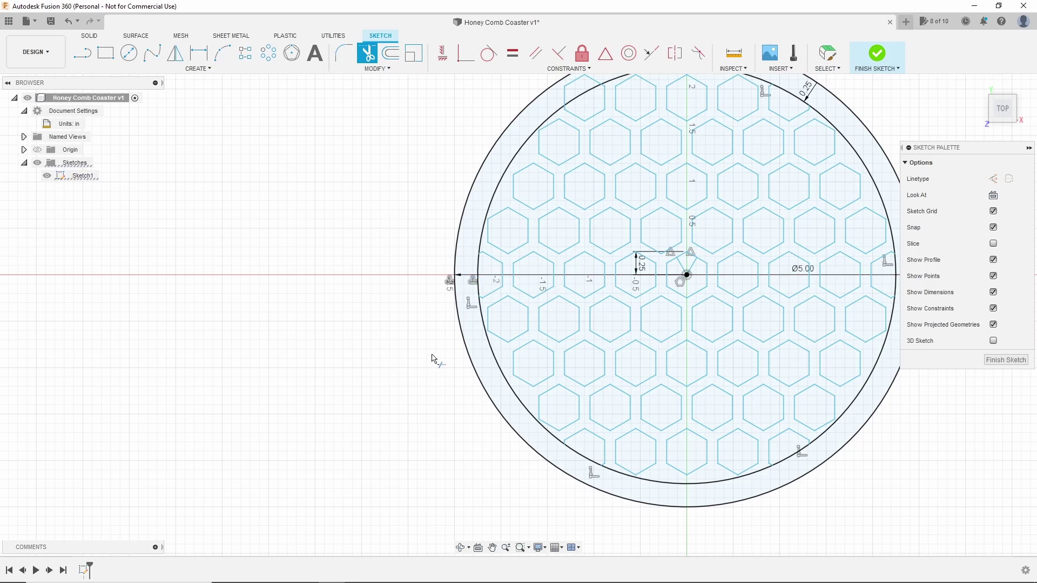
pyautogui.scroll(-2, 427, 357)
pyautogui.scroll(4, 540, 156)
pyautogui.scroll(3, 553, 154)
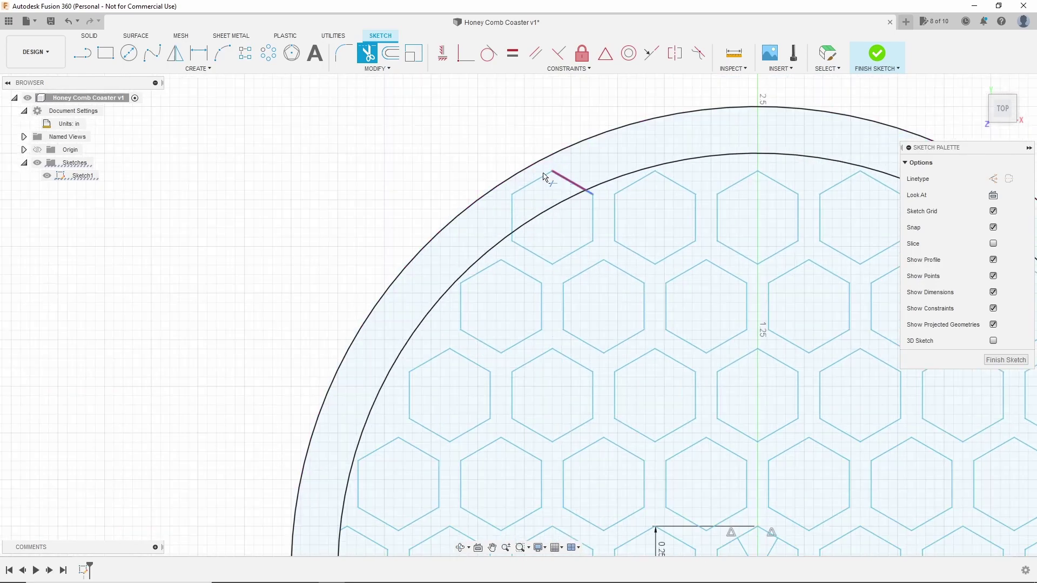
pyautogui.click(541, 176)
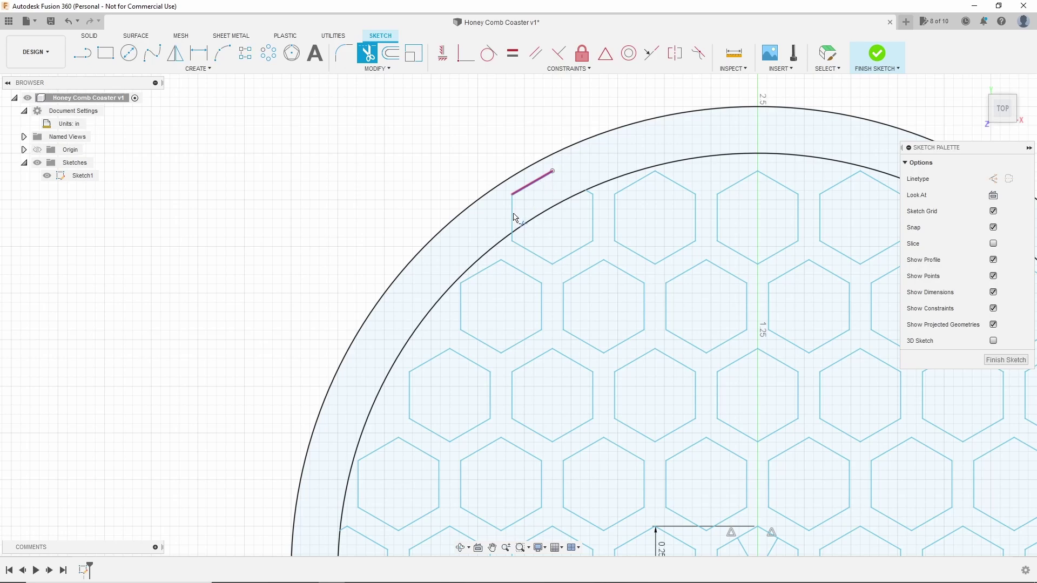
pyautogui.click(512, 219)
pyautogui.scroll(-5, 229, 143)
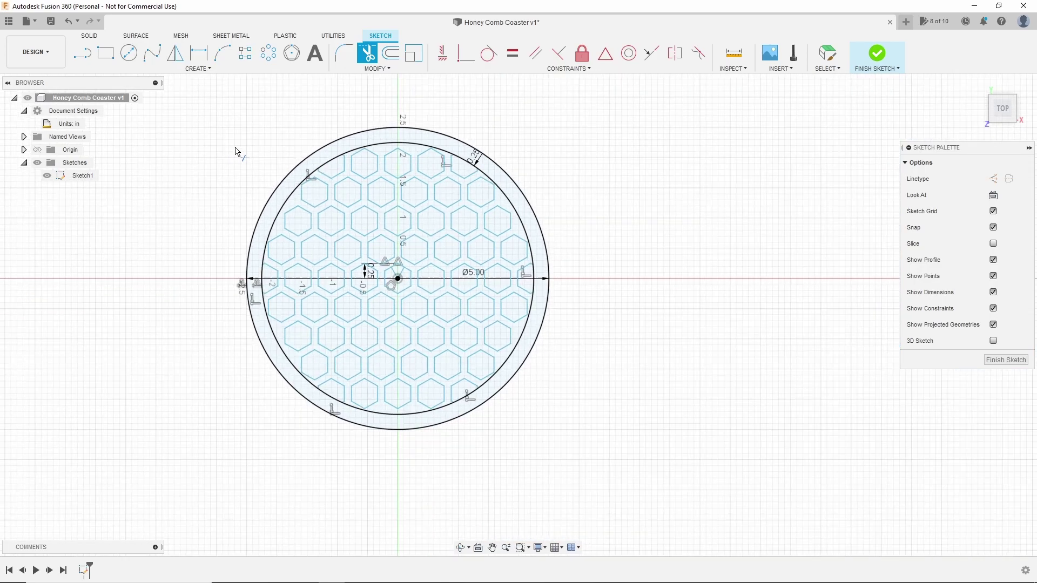
pyautogui.scroll(2, 329, 287)
pyautogui.scroll(-2, 351, 227)
pyautogui.scroll(-1, 811, 303)
pyautogui.scroll(3, 732, 282)
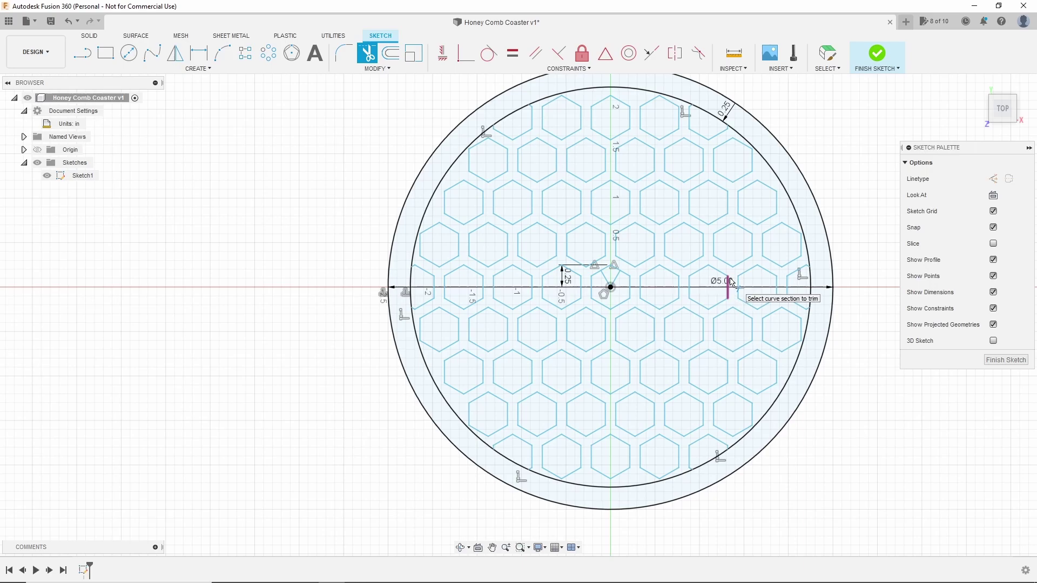
pyautogui.scroll(3, 611, 286)
pyautogui.click(618, 278)
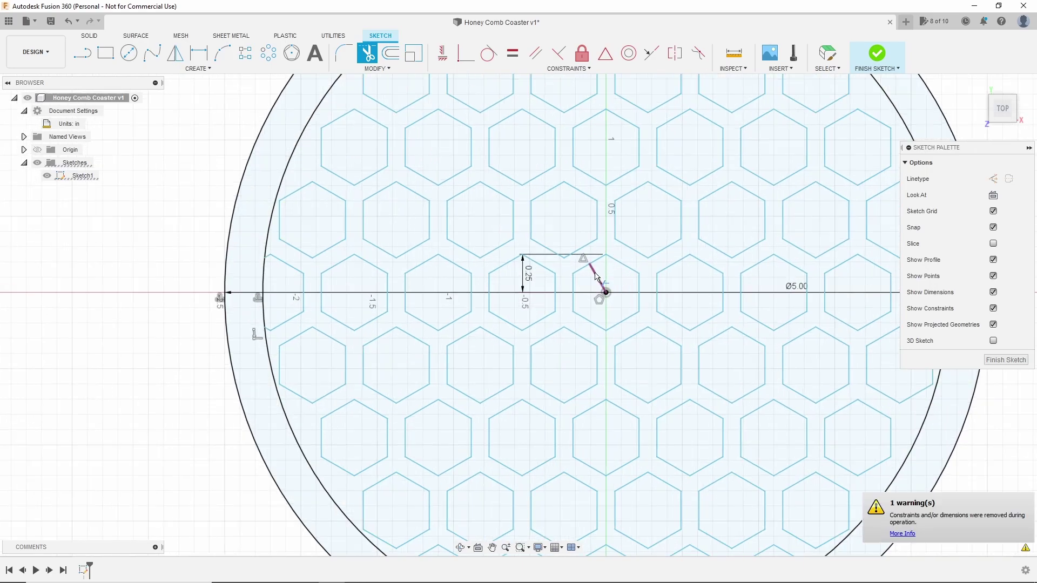
pyautogui.scroll(-5, 596, 283)
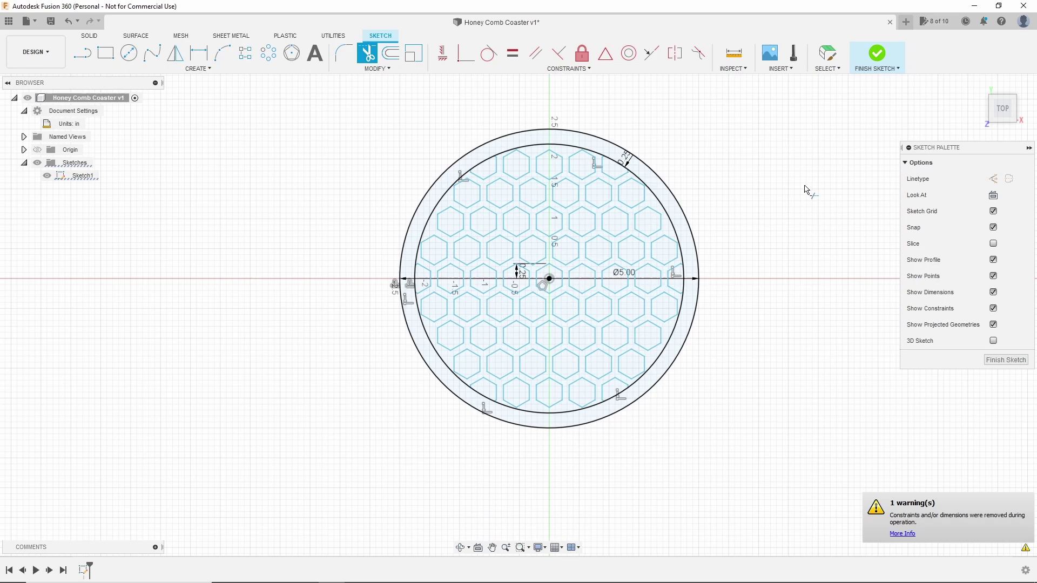
pyautogui.press('Escape')
pyautogui.press('F6')
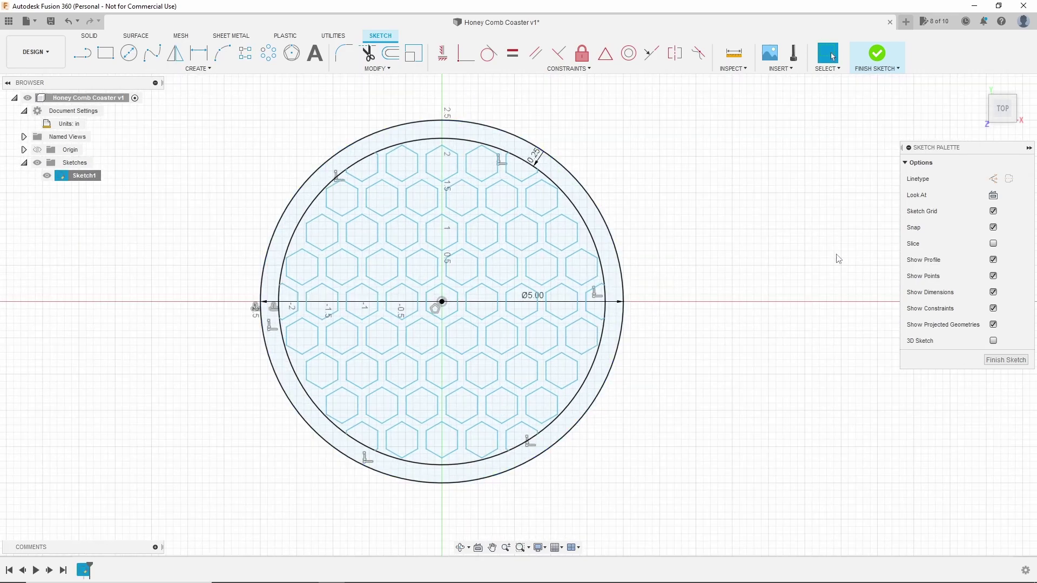
# Finish Sketch1, deselect it, and open then dismiss its browser options menu.
pyautogui.click(883, 64)
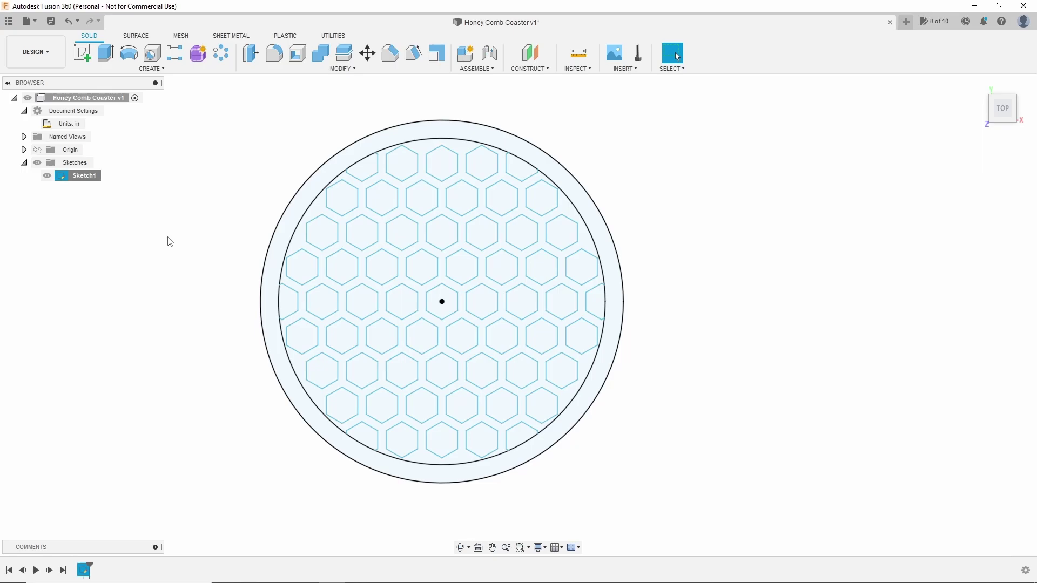
pyautogui.click(811, 169)
pyautogui.rightClick(90, 176)
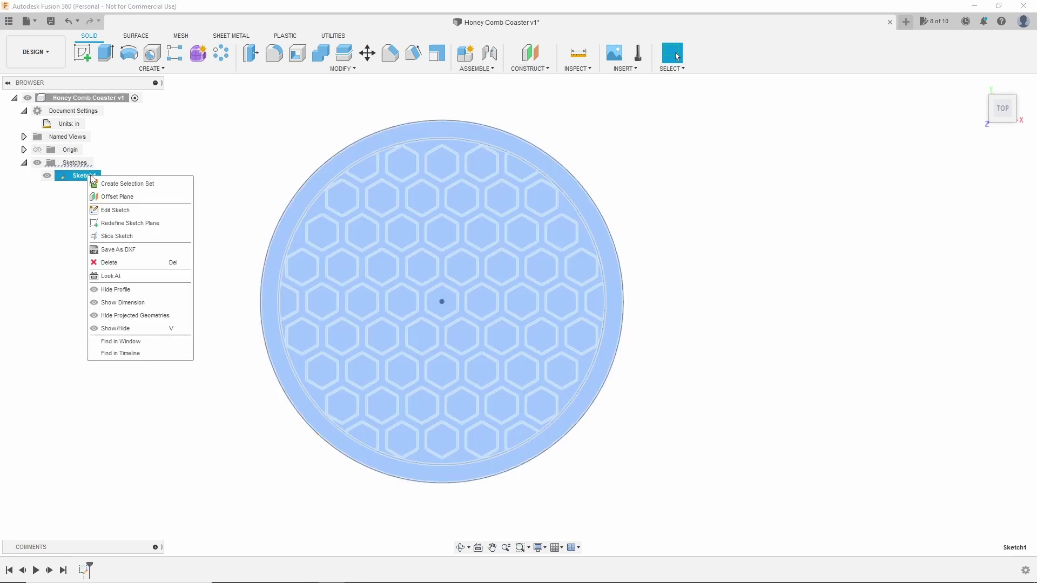
pyautogui.click(138, 252)
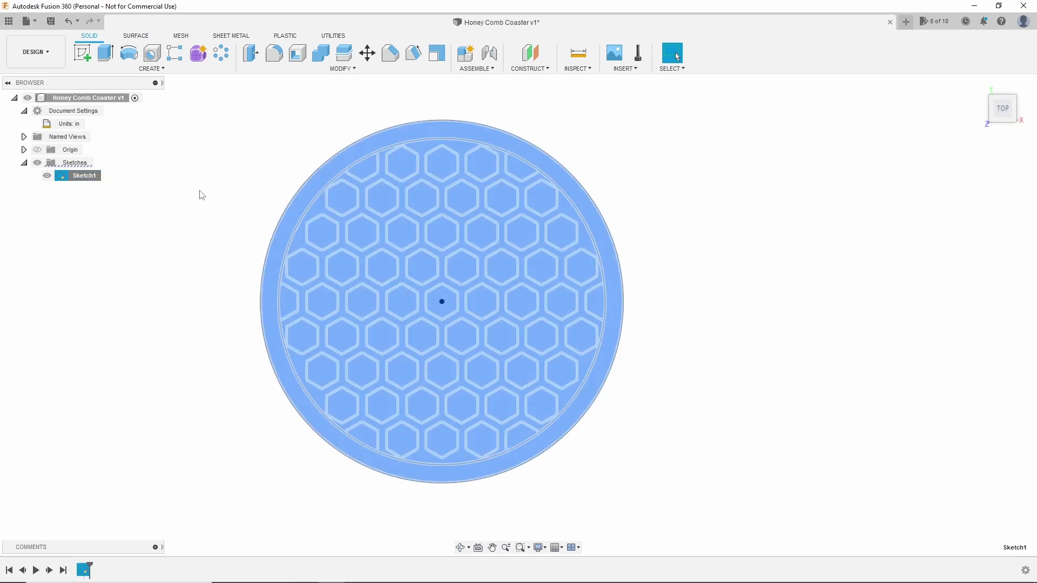
# Extrude the outer border ring and honeycomb web profiles 0.25 in into a solid coaster body.
pyautogui.click(201, 193)
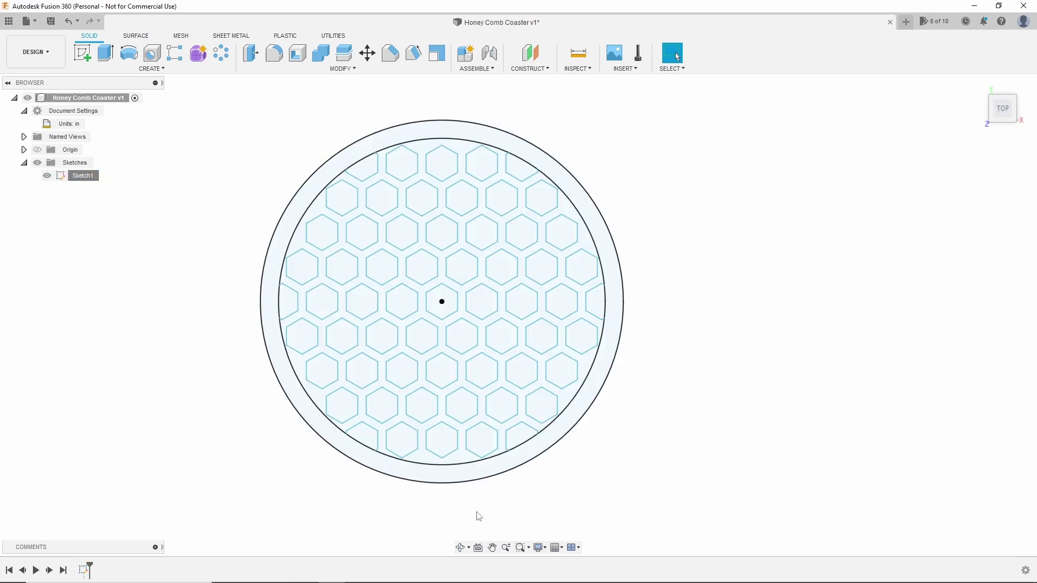
pyautogui.click(463, 547)
pyautogui.moveTo(463, 532); pyautogui.dragTo(394, 364)
pyautogui.press('Escape')
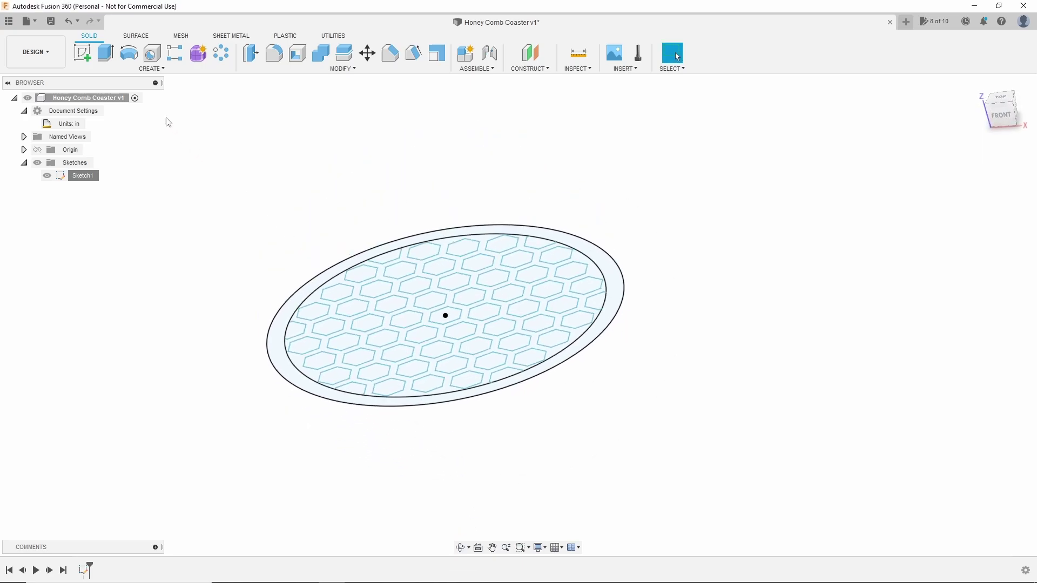
pyautogui.click(106, 53)
pyautogui.scroll(3, 477, 135)
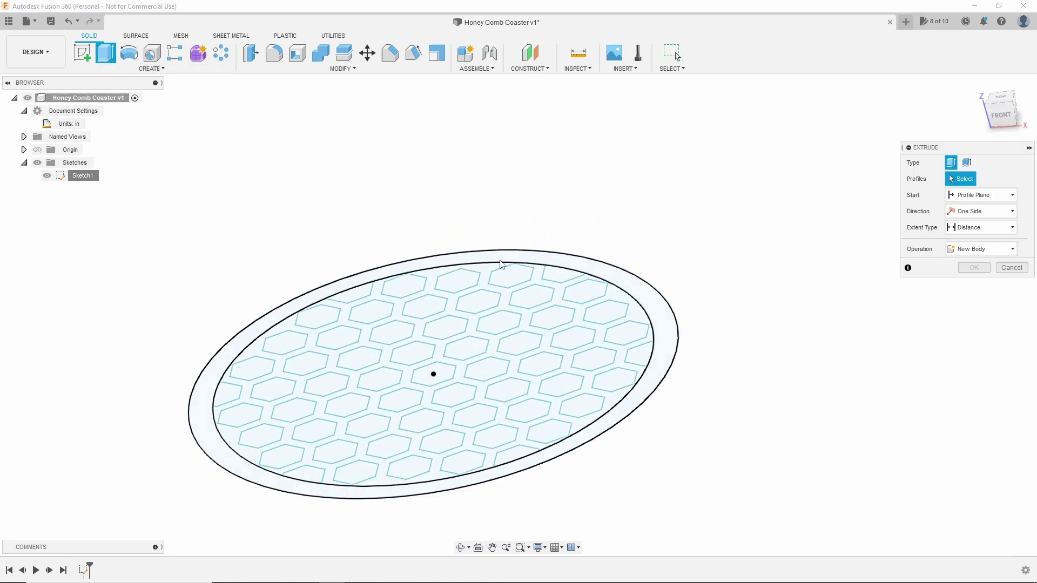
pyautogui.click(500, 262)
pyautogui.click(492, 269)
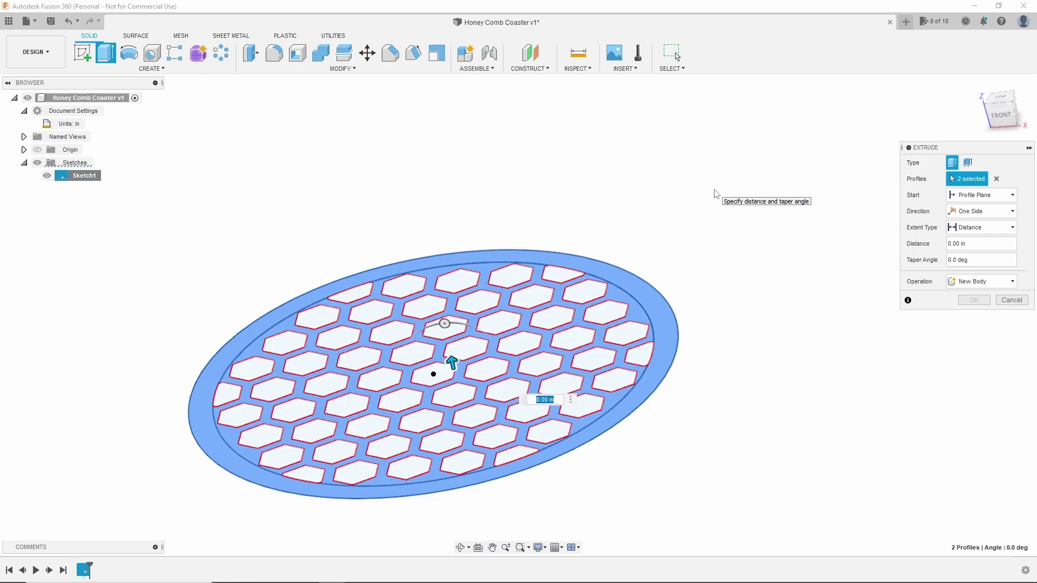
pyautogui.press('BackSpace')
pyautogui.write('.25')
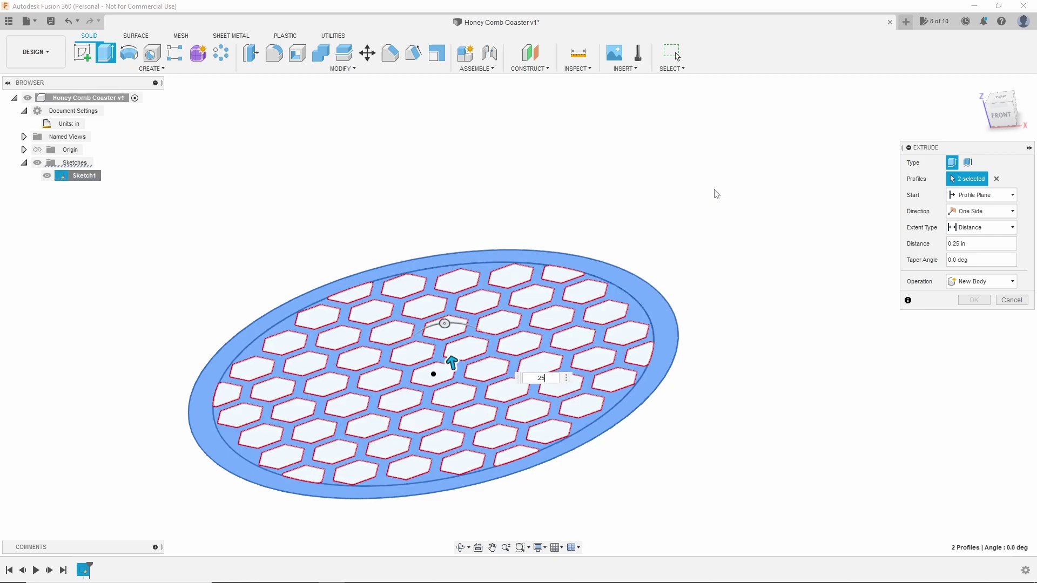
pyautogui.press('Return')
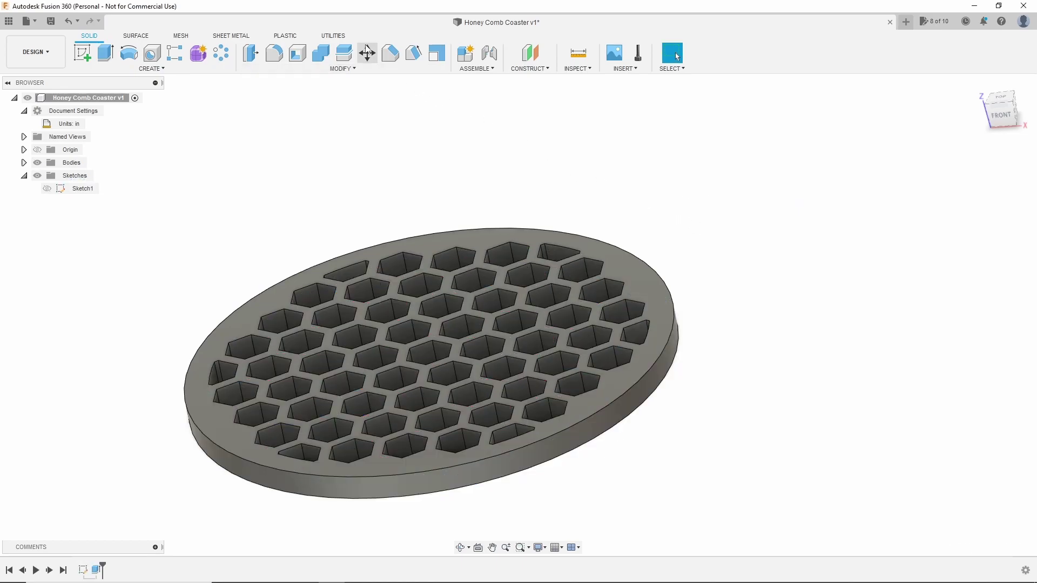
# Send the coaster body to 3D Print as a binary STL in millimetres at High refinement.
pyautogui.click(334, 36)
pyautogui.click(85, 53)
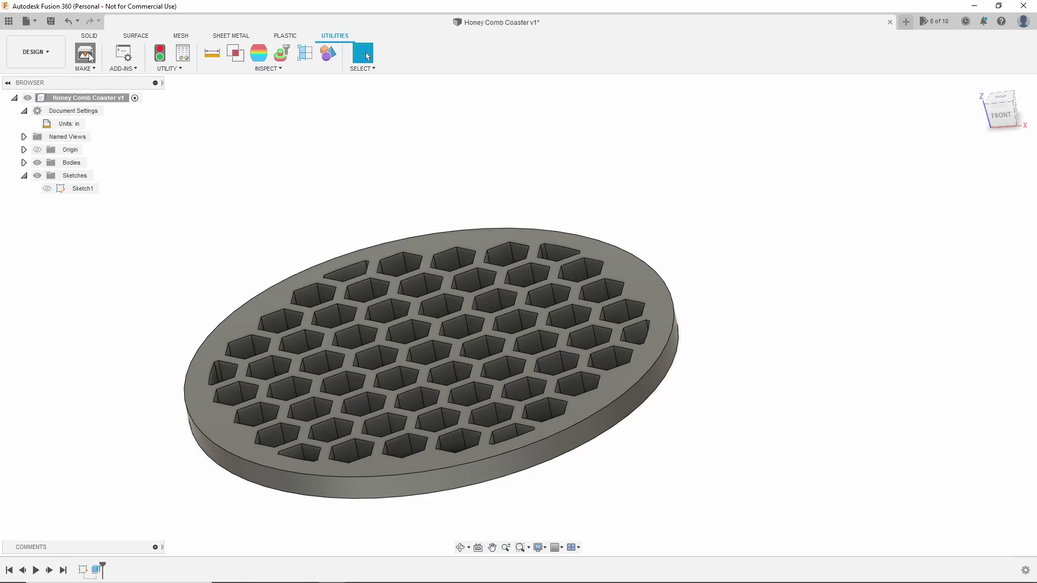
pyautogui.click(505, 238)
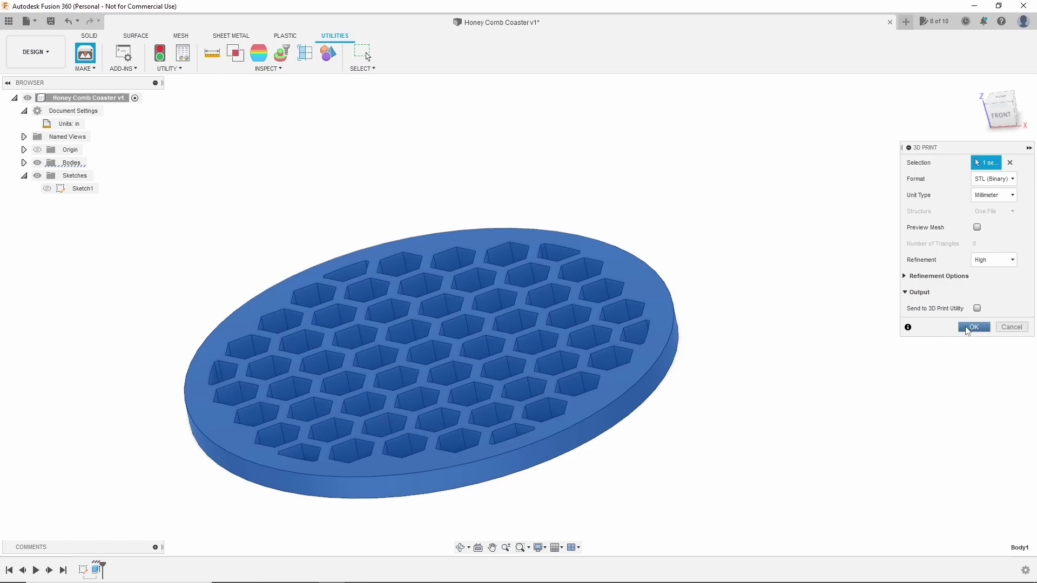
pyautogui.click(972, 327)
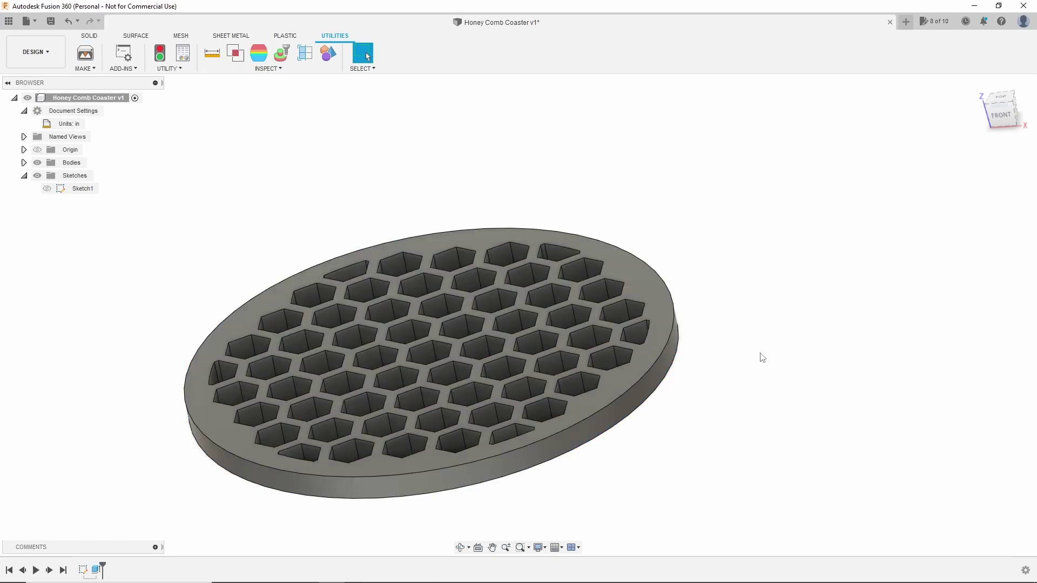